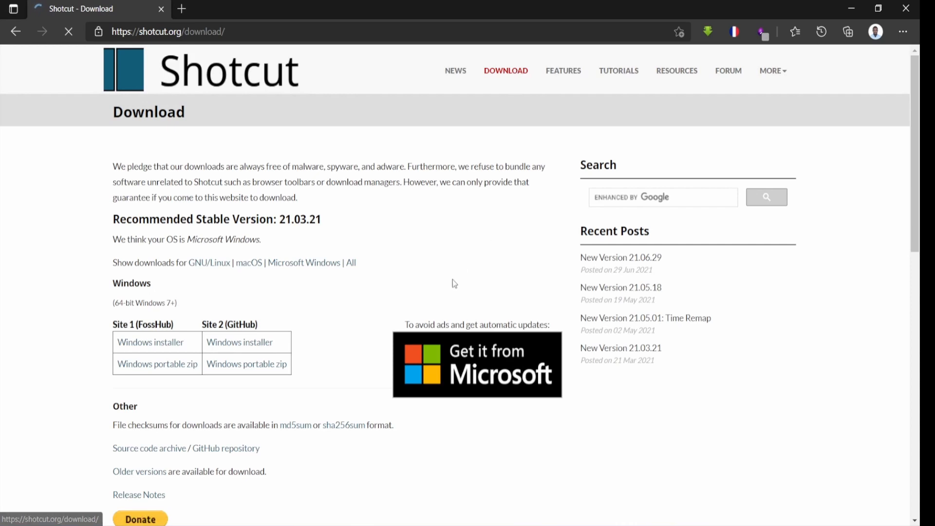
Step: Download the 64-bit Windows installer of Shotcut through the FossHub download site
{"action": "left_click", "coordinate": [132, 346]}
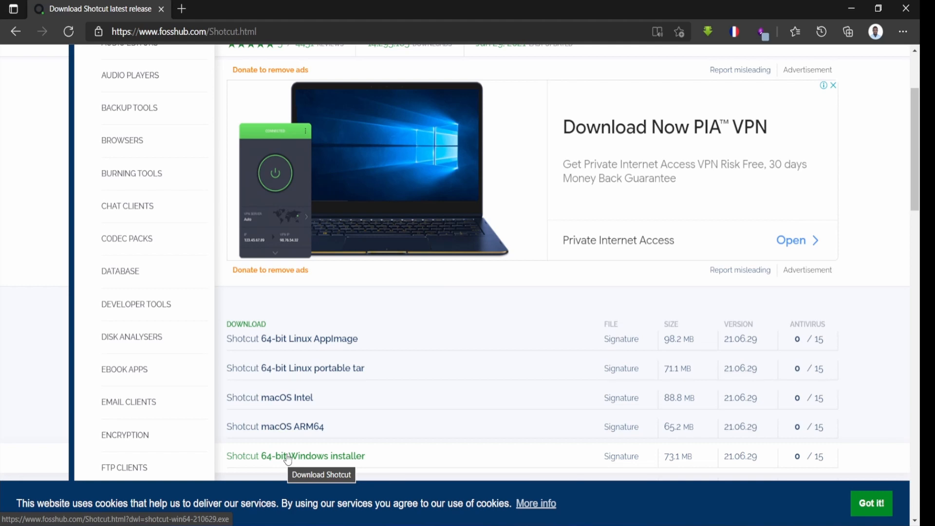
{"action": "left_click", "coordinate": [288, 459]}
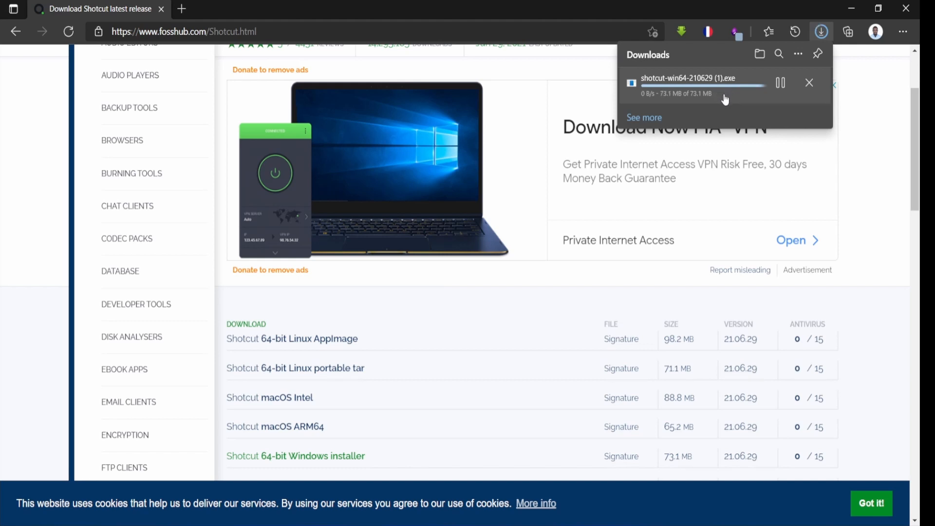
{"action": "mouse_move", "coordinate": [725, 100]}
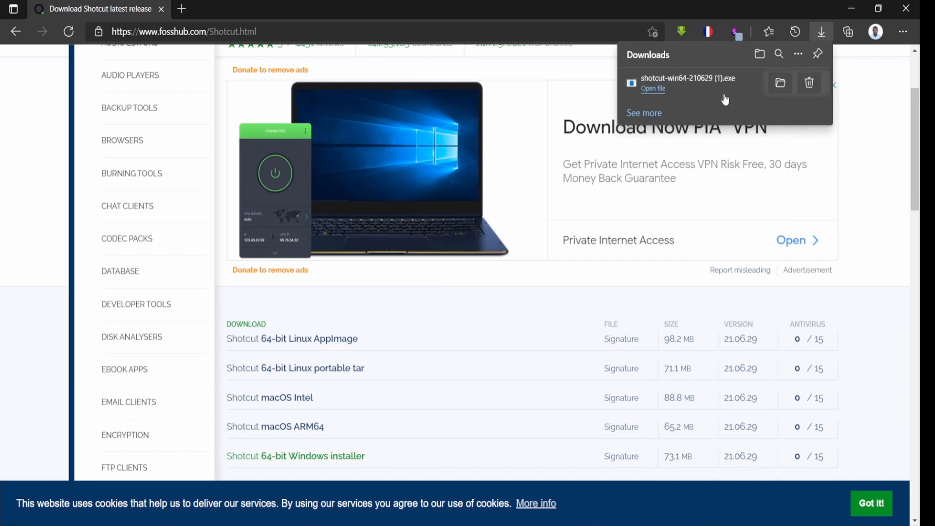
Step: Run the downloaded installer, accept the licence agreement and install into the default C:\Program Files\Shotcut folder
{"action": "left_click", "coordinate": [701, 85]}
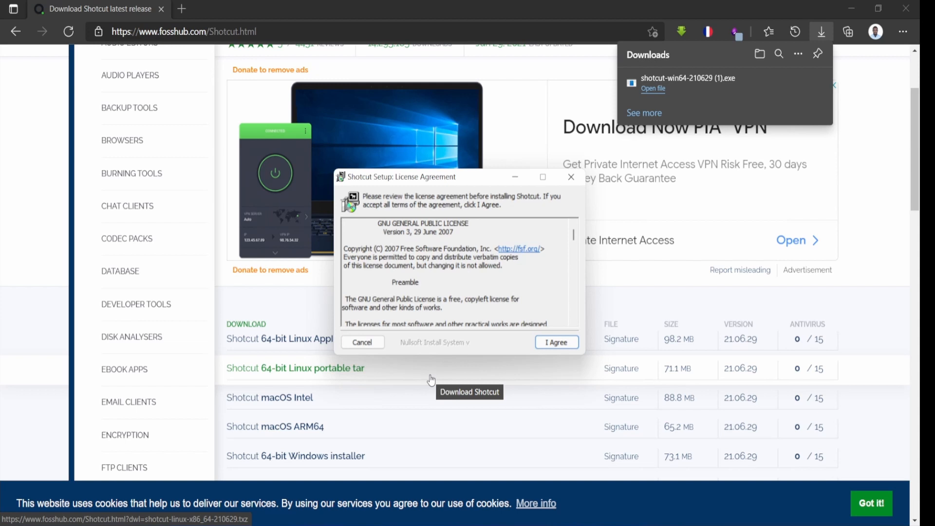
{"action": "left_click", "coordinate": [556, 342]}
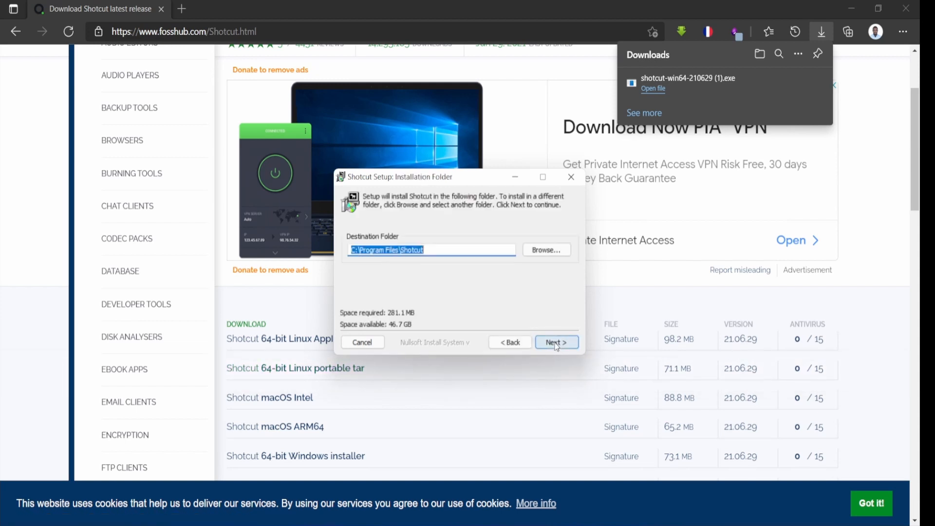
{"action": "left_click", "coordinate": [556, 342]}
{"action": "left_click", "coordinate": [556, 343]}
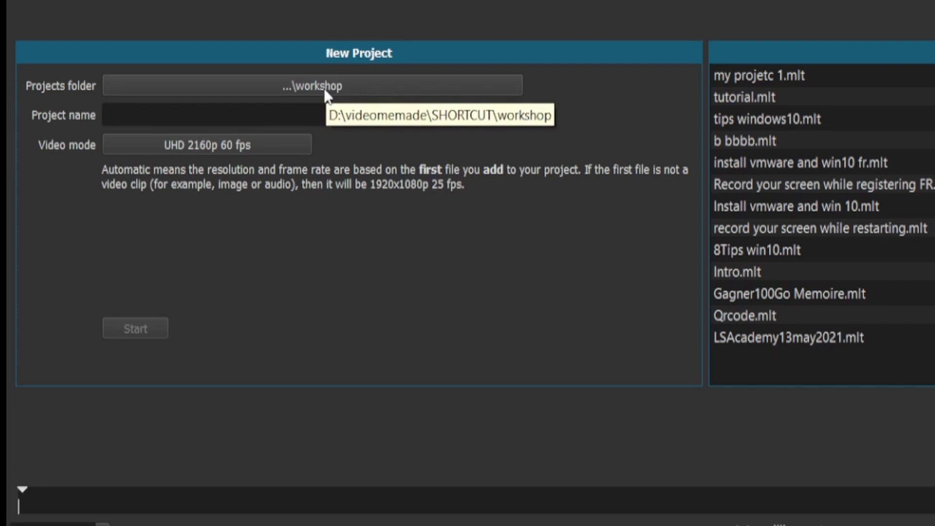
Step: Name the new project project1 in the projects folder workshop
{"action": "left_click", "coordinate": [244, 115]}
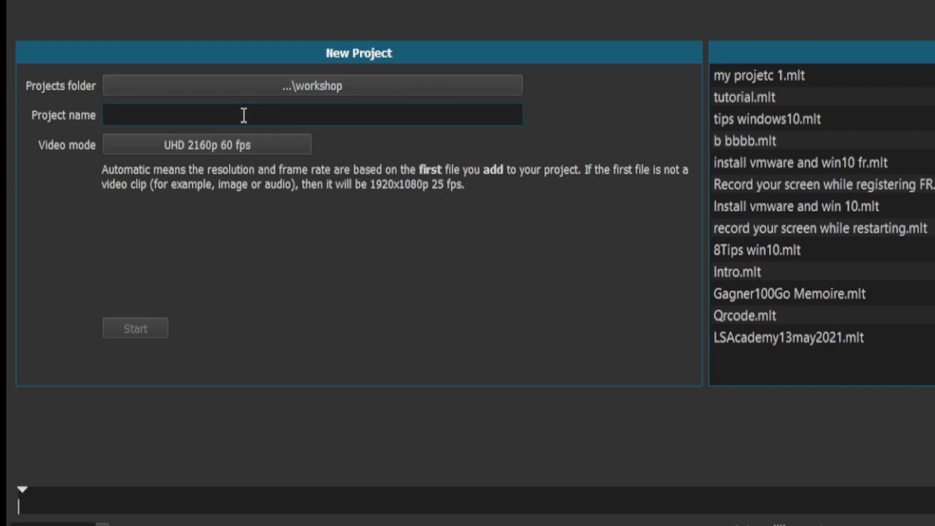
{"action": "type", "text": "proj"}
{"action": "type", "text": "etc"}
{"action": "key", "text": "BackSpace"}
{"action": "key", "text": "BackSpace"}
{"action": "type", "text": "ct 1"}
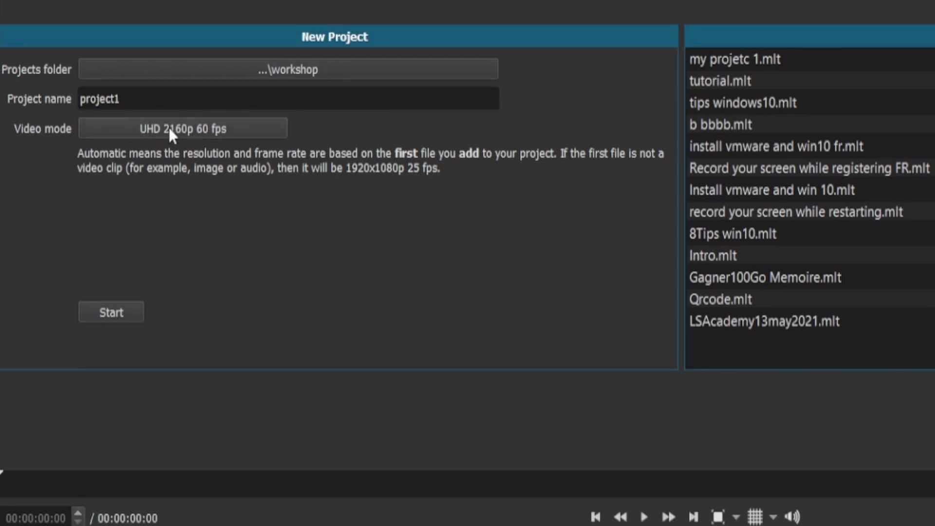
Step: Review the video mode choices, keep UHD 2160p 60 fps, and start the new project
{"action": "left_click", "coordinate": [169, 127]}
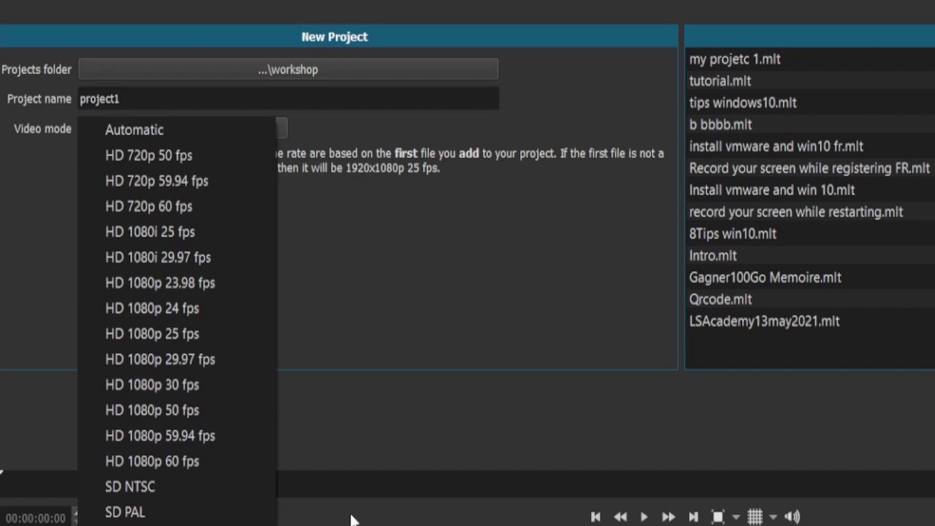
{"action": "left_click", "coordinate": [312, 381]}
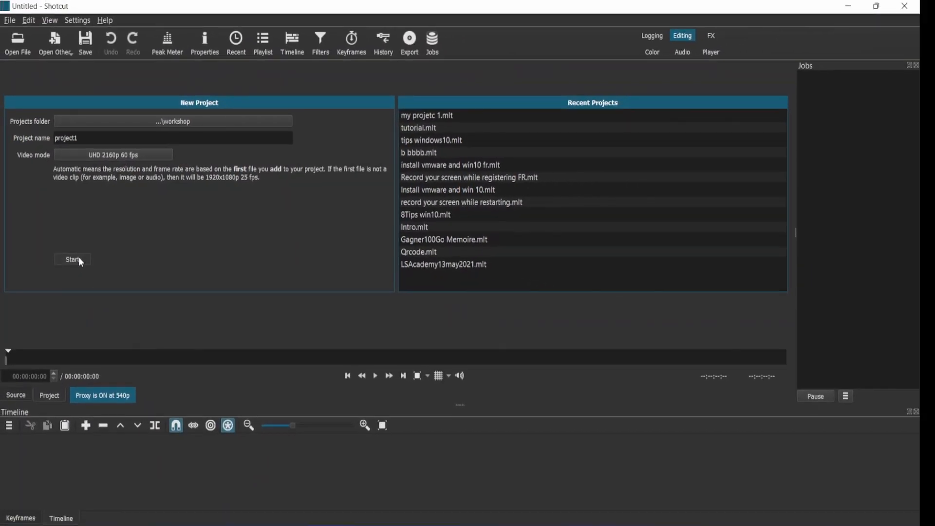
{"action": "left_click", "coordinate": [73, 259]}
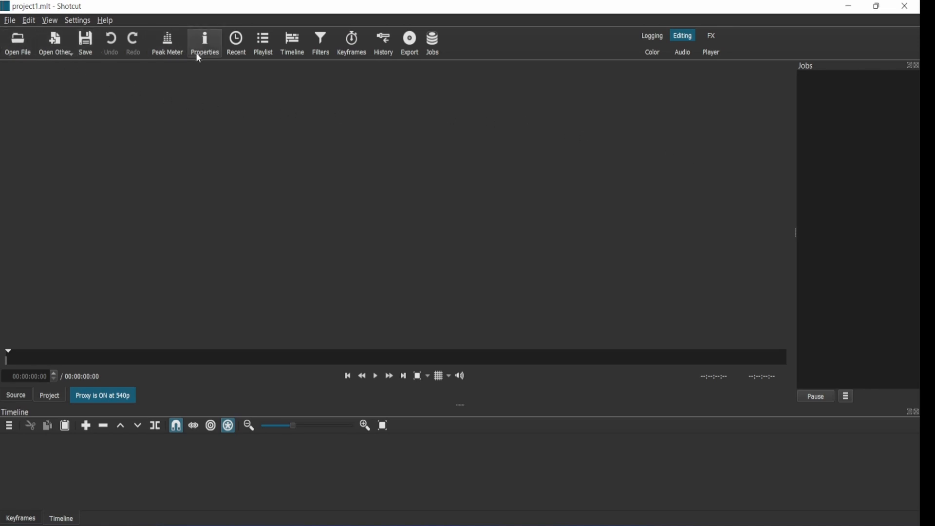
Step: Browse the media files available to open without opening any
{"action": "left_click", "coordinate": [22, 45]}
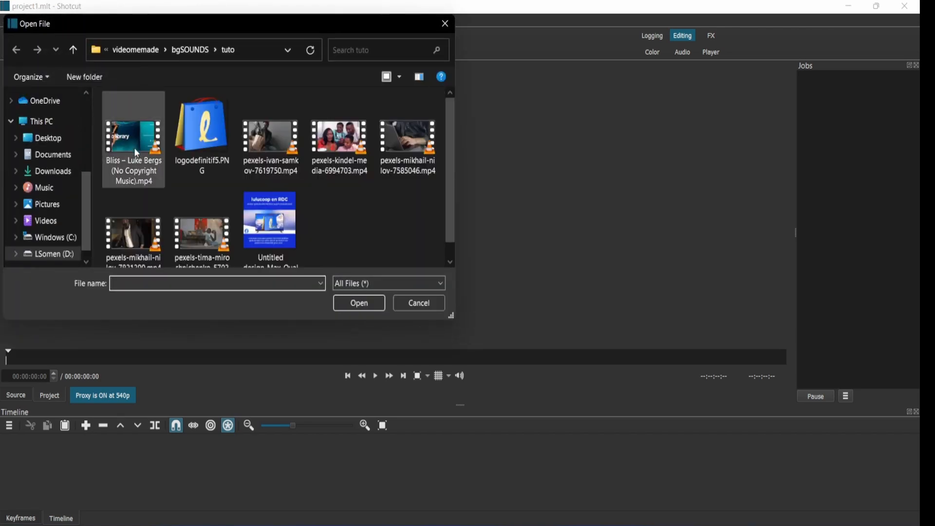
{"action": "left_click", "coordinate": [427, 309]}
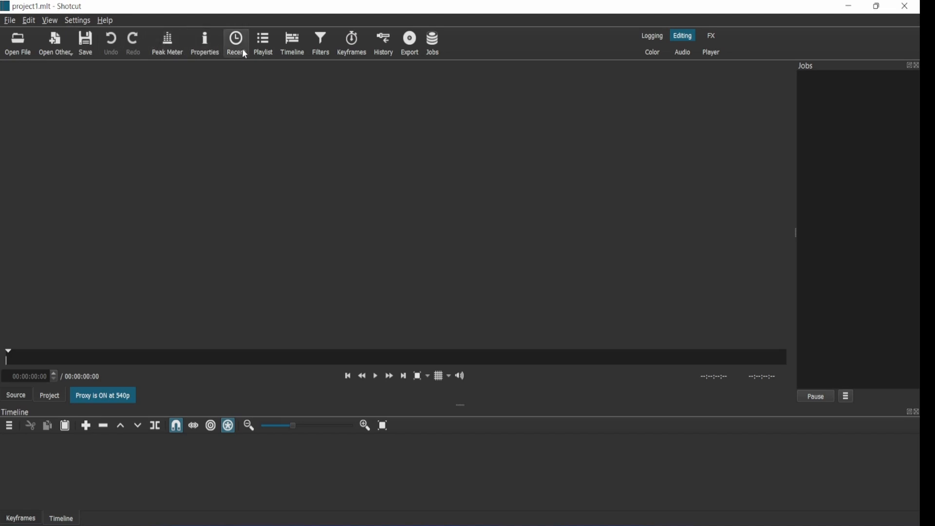
Step: Show the Playlist panel and dock it across the top above the player
{"action": "left_click", "coordinate": [267, 50]}
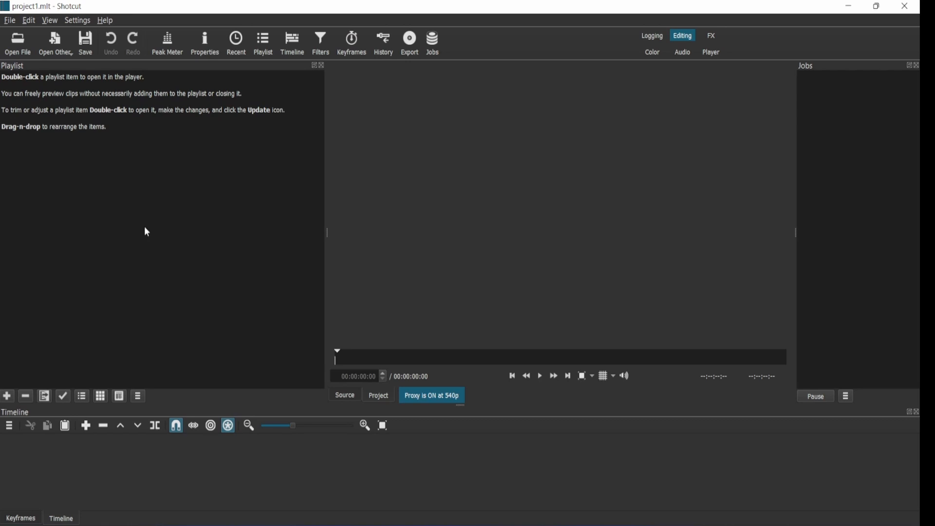
{"action": "left_click_drag", "start_coordinate": [147, 66], "coordinate": [735, 90]}
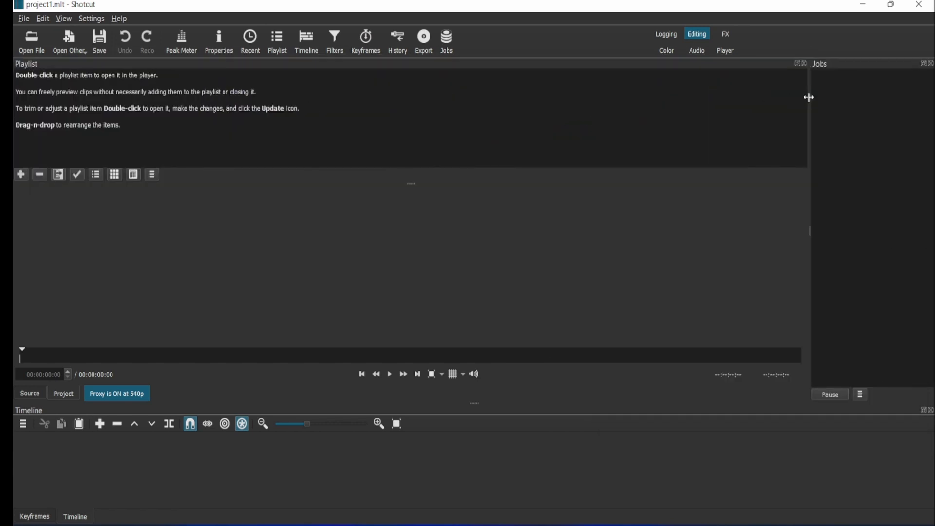
Step: Widen the Jobs panel, then close the Jobs and Playlist panels
{"action": "left_click_drag", "start_coordinate": [807, 97], "coordinate": [703, 108]}
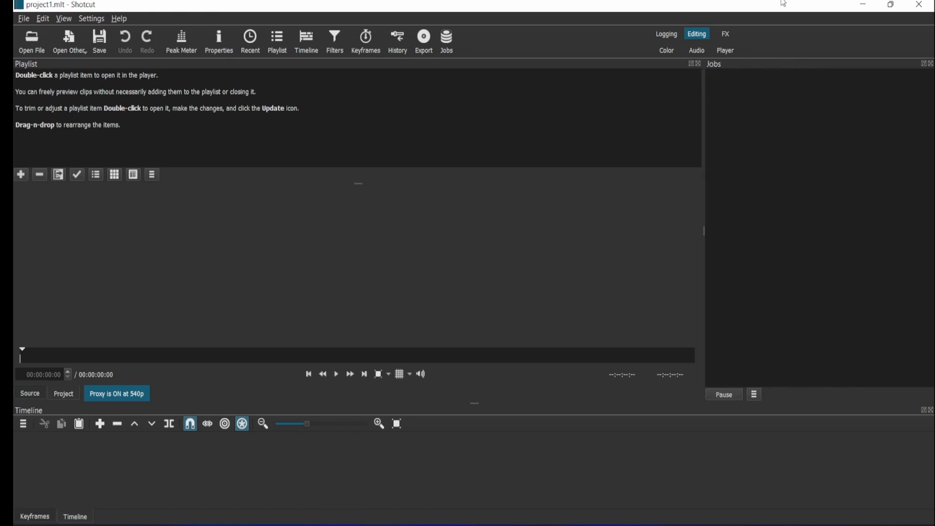
{"action": "left_click", "coordinate": [931, 64]}
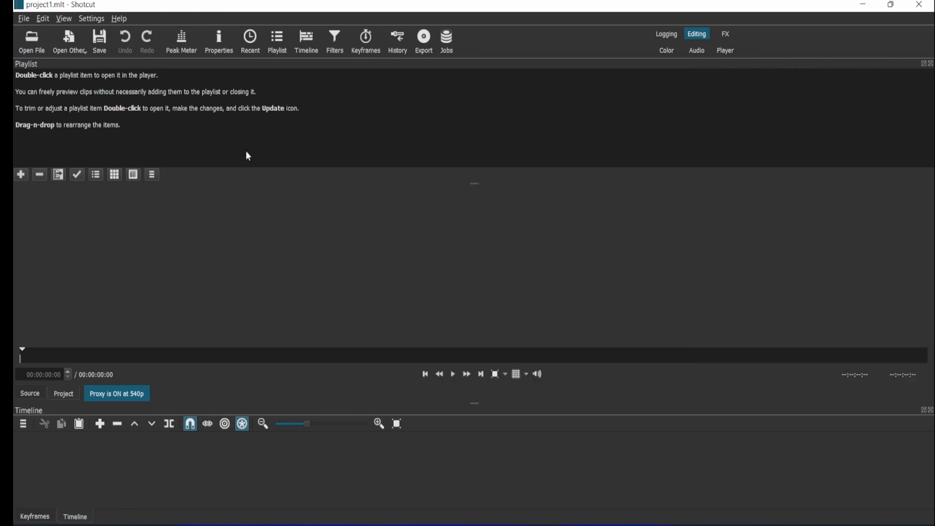
{"action": "left_click", "coordinate": [931, 64]}
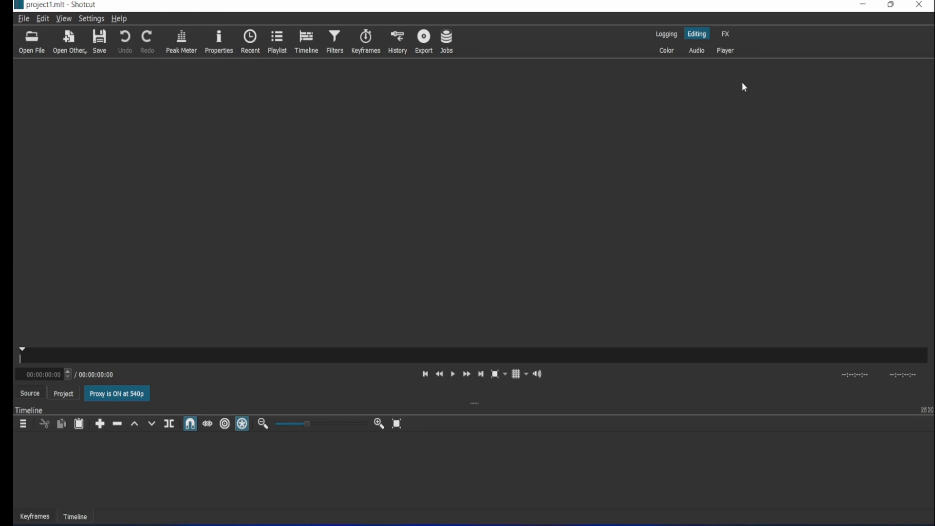
Step: Reopen the Playlist and Jobs panels, then close both again
{"action": "left_click", "coordinate": [281, 48]}
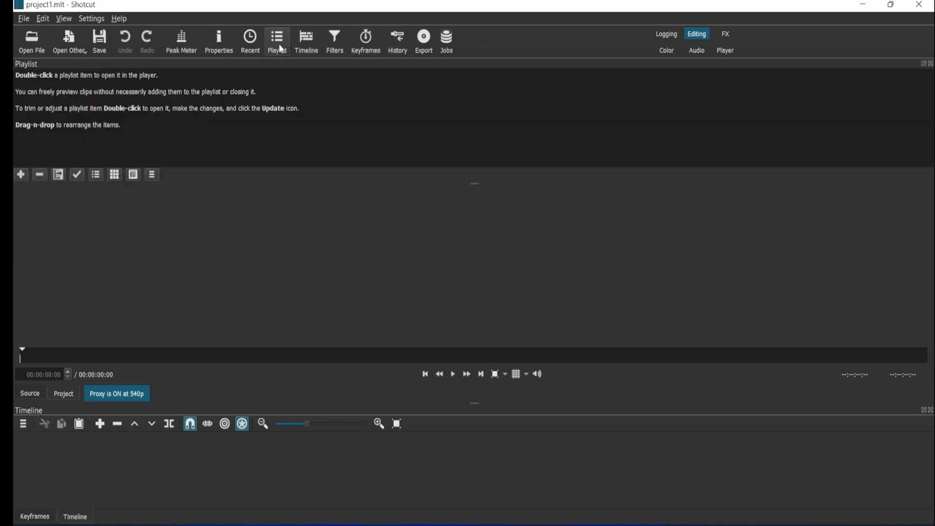
{"action": "left_click", "coordinate": [450, 48]}
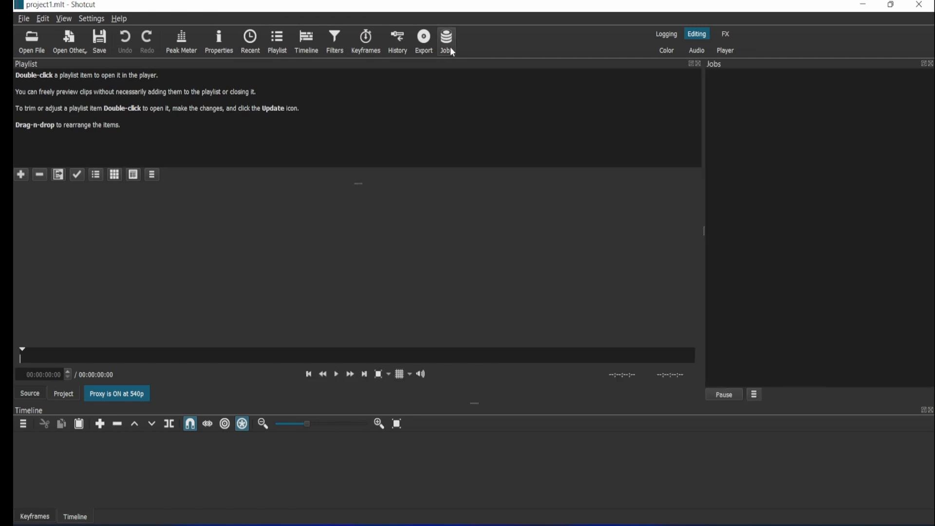
{"action": "left_click", "coordinate": [930, 64]}
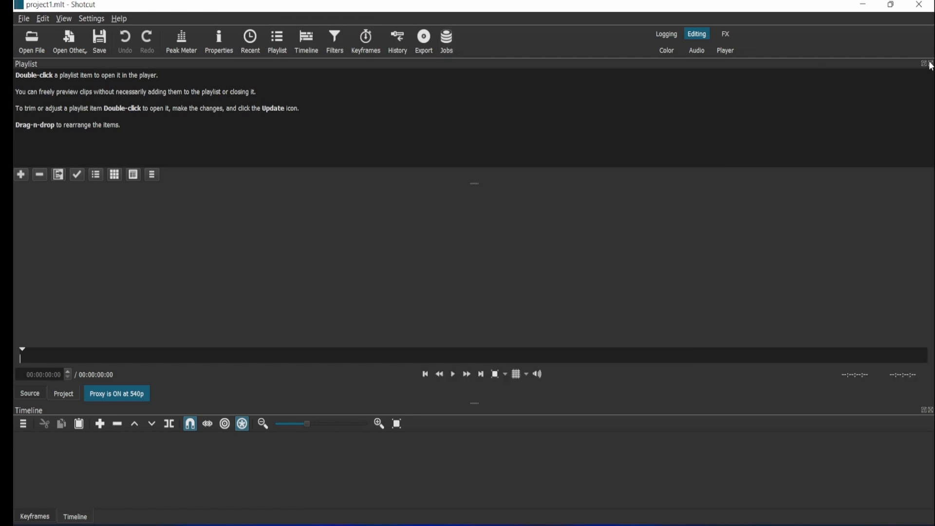
{"action": "left_click", "coordinate": [931, 65]}
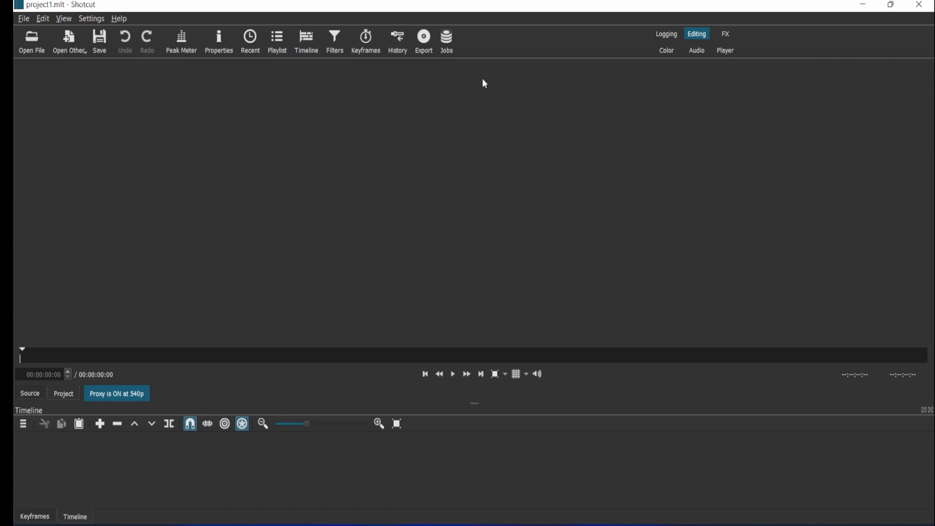
Step: Open the Filters panel, dock it above the player and enlarge it, then close it
{"action": "left_click", "coordinate": [340, 51]}
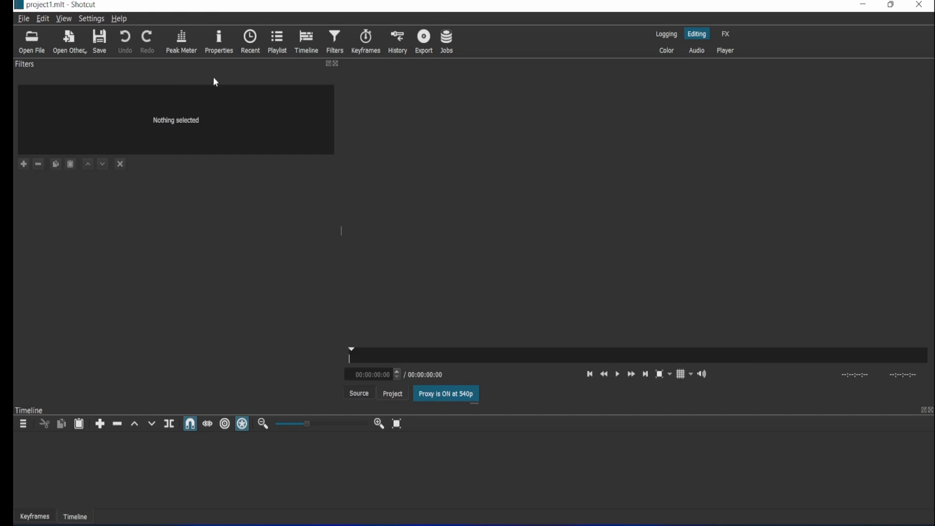
{"action": "left_click_drag", "start_coordinate": [215, 83], "coordinate": [815, 92]}
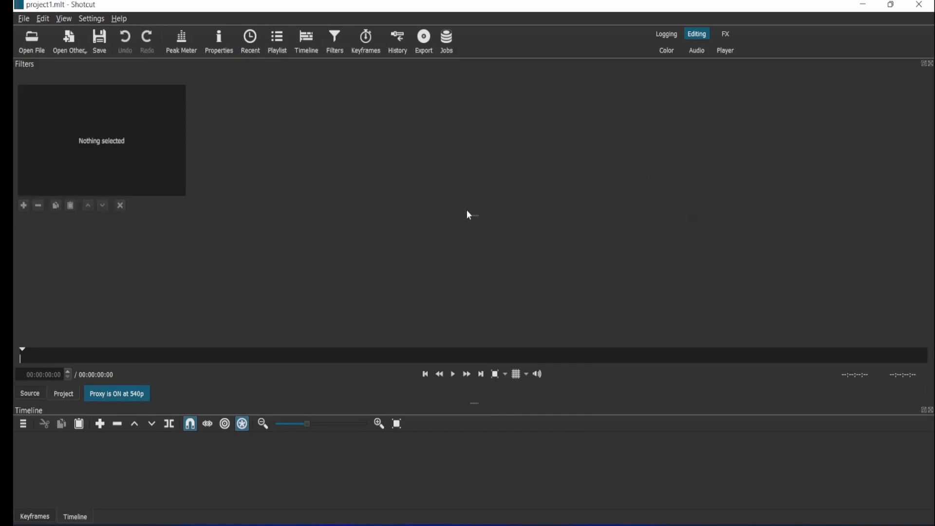
{"action": "left_click_drag", "start_coordinate": [469, 215], "coordinate": [489, 301]}
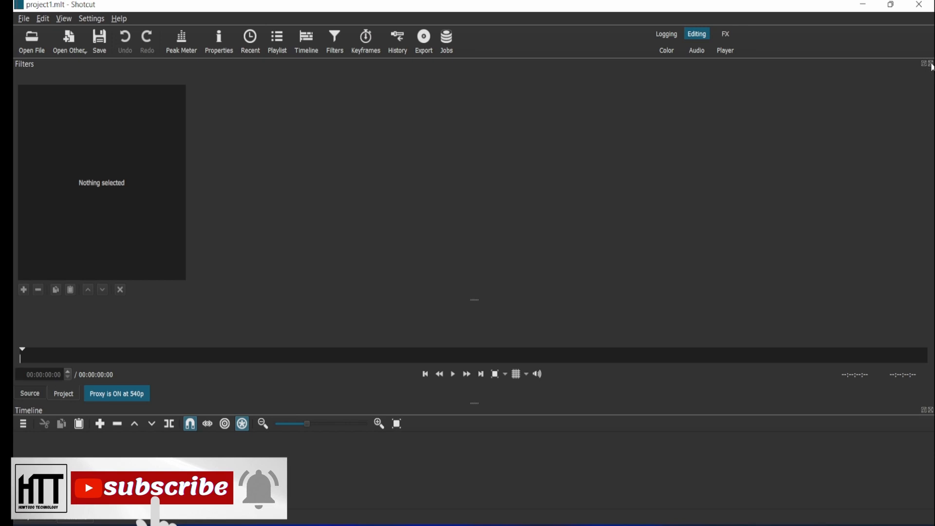
{"action": "left_click", "coordinate": [930, 64]}
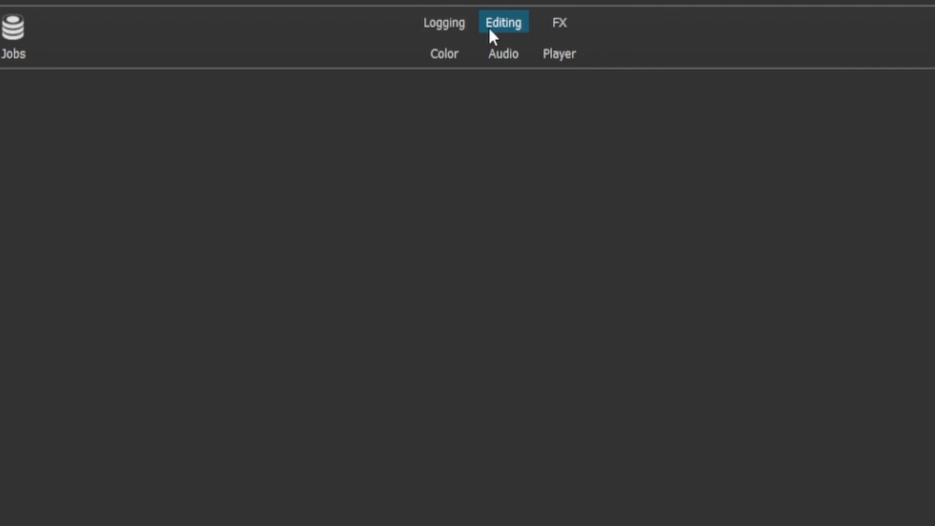
Step: Switch the workspace to the Color layout, then to the Audio layout
{"action": "left_click", "coordinate": [443, 52]}
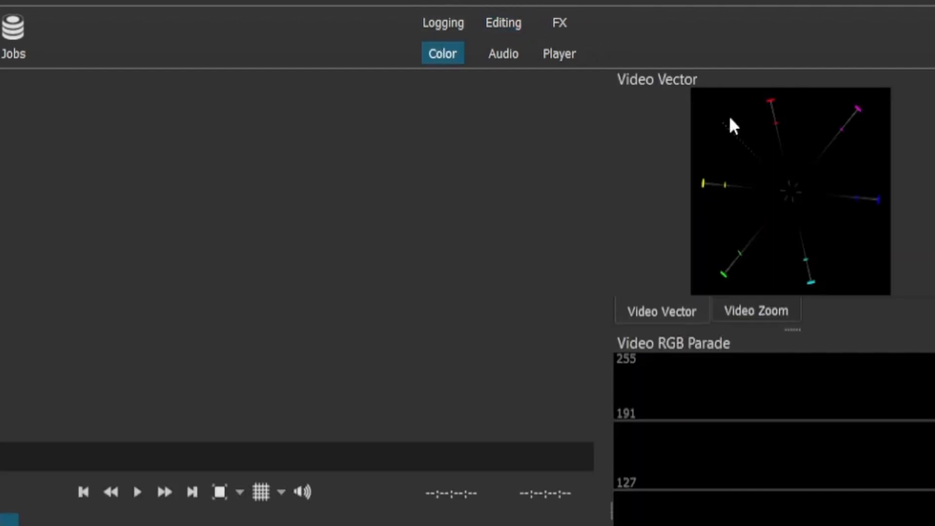
{"action": "left_click", "coordinate": [514, 47]}
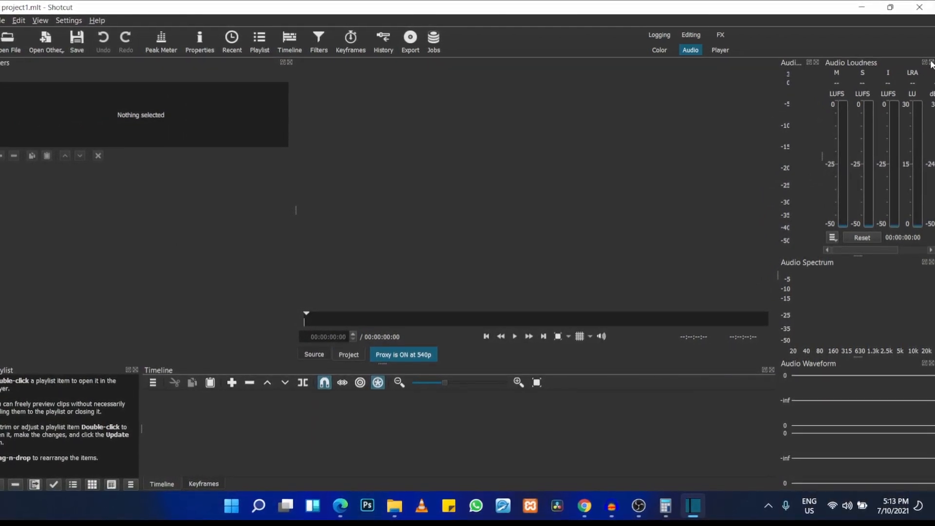
Step: Close the Audio Loudness, Audio Peak Meter and Filters panels in the Audio layout
{"action": "left_click", "coordinate": [931, 62]}
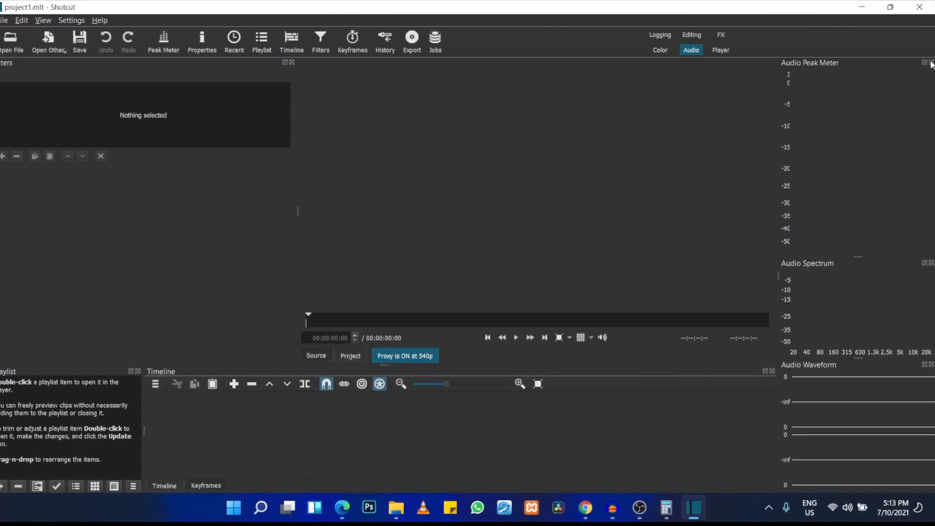
{"action": "left_click", "coordinate": [931, 63]}
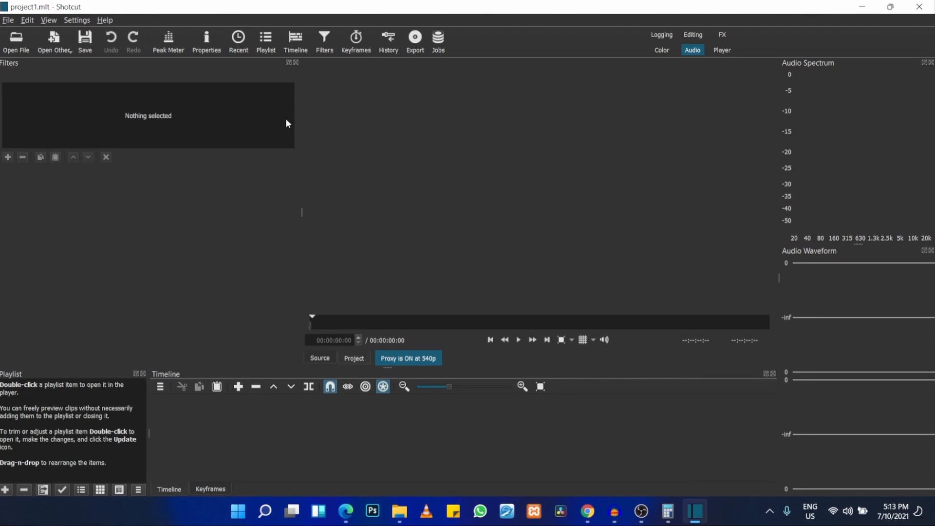
{"action": "left_click", "coordinate": [297, 62]}
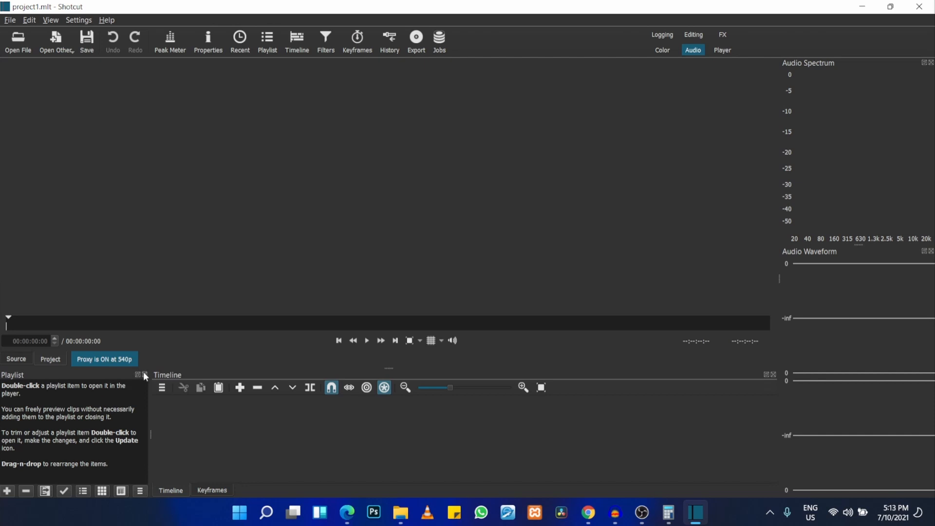
Step: Dock the Playlist panel at the top, close it, and return to the Editing layout
{"action": "left_click_drag", "start_coordinate": [121, 375], "coordinate": [130, 83]}
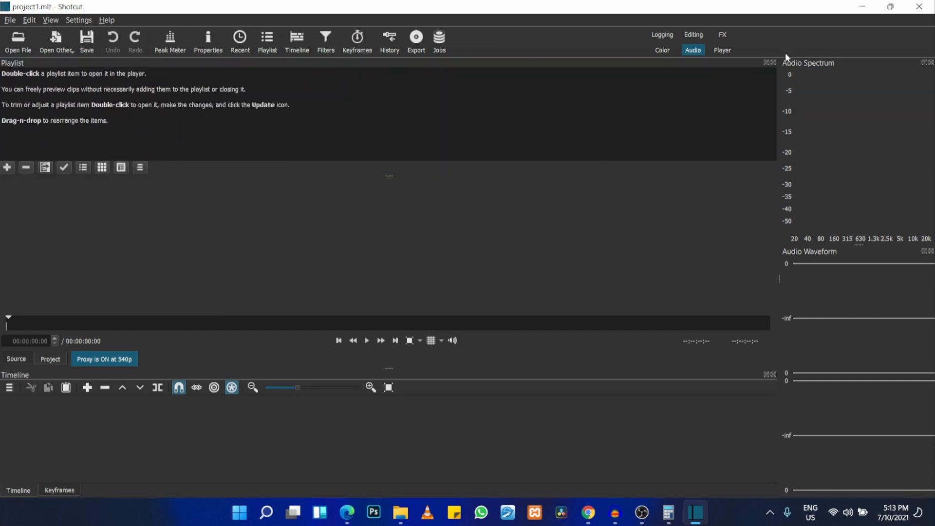
{"action": "left_click", "coordinate": [773, 62]}
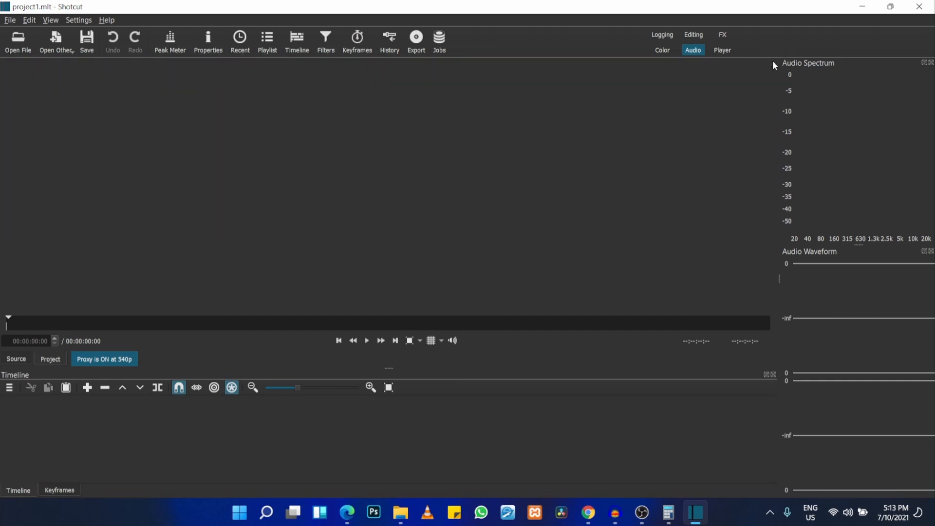
{"action": "left_click", "coordinate": [699, 37]}
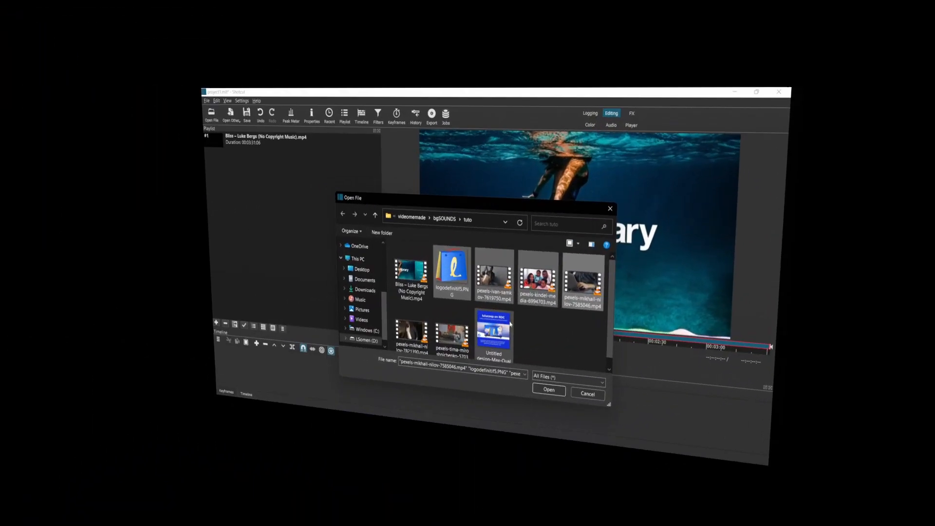
Step: Open the logo image, the pexels video clips and the Untitled design image into the playlist
{"action": "left_click", "coordinate": [509, 324], "text": "ctrl"}
{"action": "left_click", "coordinate": [453, 331], "text": "ctrl"}
{"action": "left_click", "coordinate": [384, 349], "text": "ctrl"}
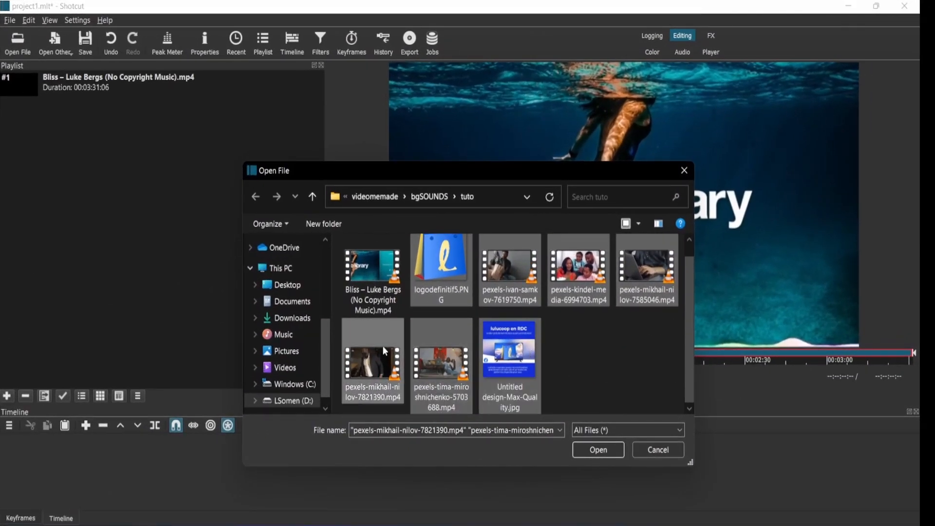
{"action": "left_click", "coordinate": [589, 451]}
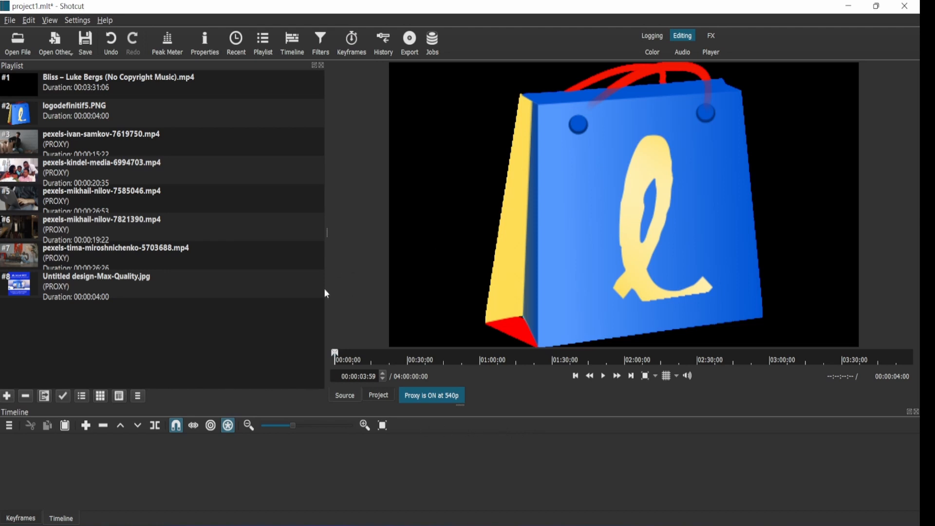
Step: Add the logo image and the pexels video clips from the playlist onto the timeline's video track
{"action": "left_click", "coordinate": [101, 108]}
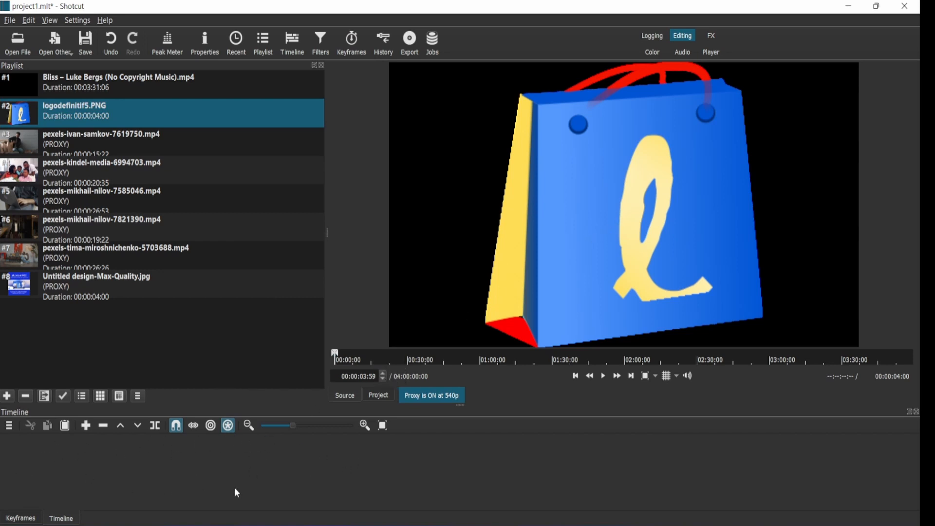
{"action": "left_click_drag", "start_coordinate": [614, 241], "coordinate": [36, 451]}
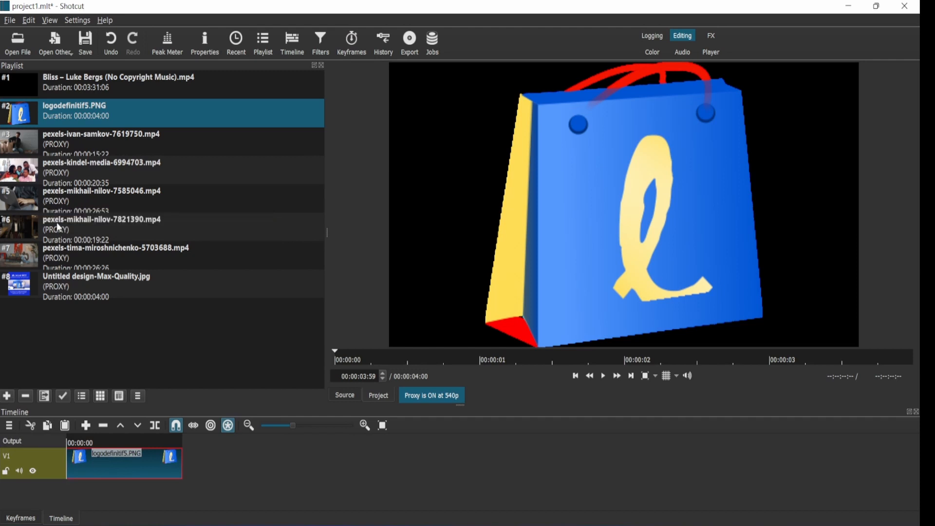
{"action": "left_click_drag", "start_coordinate": [59, 227], "coordinate": [194, 465]}
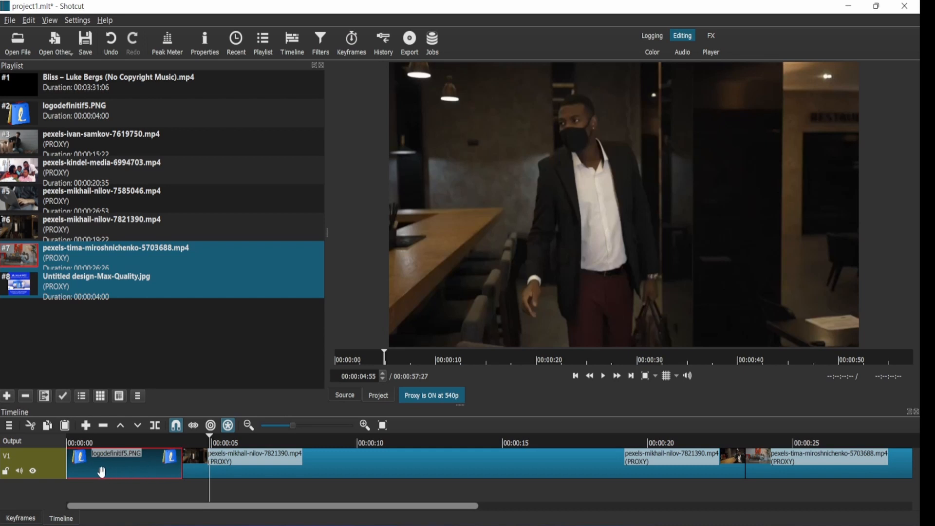
Step: Add a second video track and move the logo clip up onto track V2
{"action": "left_click", "coordinate": [10, 425]}
{"action": "mouse_move", "coordinate": [27, 429]}
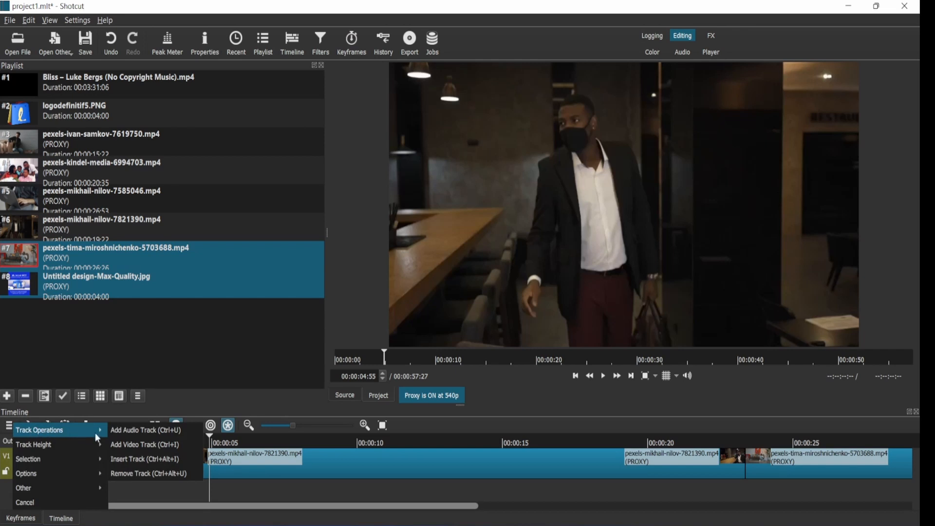
{"action": "left_click", "coordinate": [138, 450]}
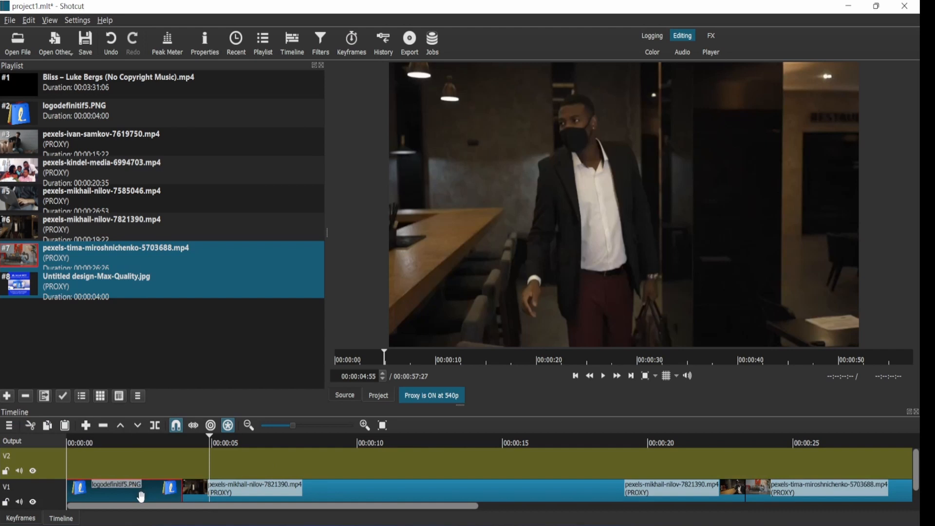
{"action": "left_click_drag", "start_coordinate": [141, 497], "coordinate": [142, 473]}
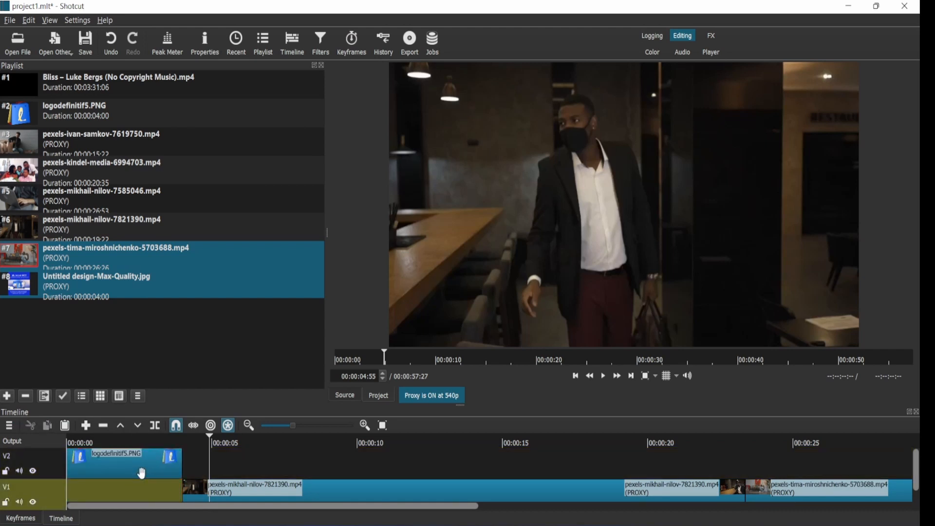
Step: Slide the video clips on track V1 left so they start at the beginning of the track
{"action": "left_click", "coordinate": [115, 486]}
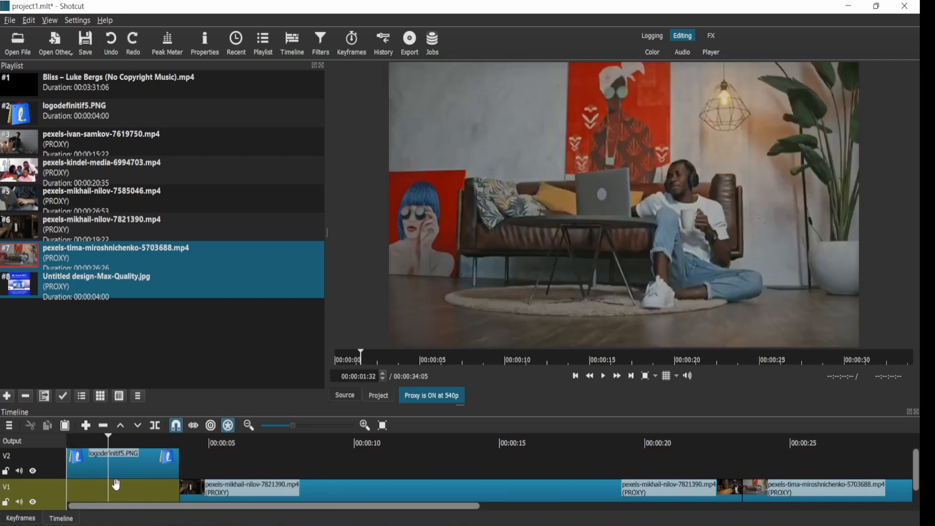
{"action": "left_click", "coordinate": [130, 487]}
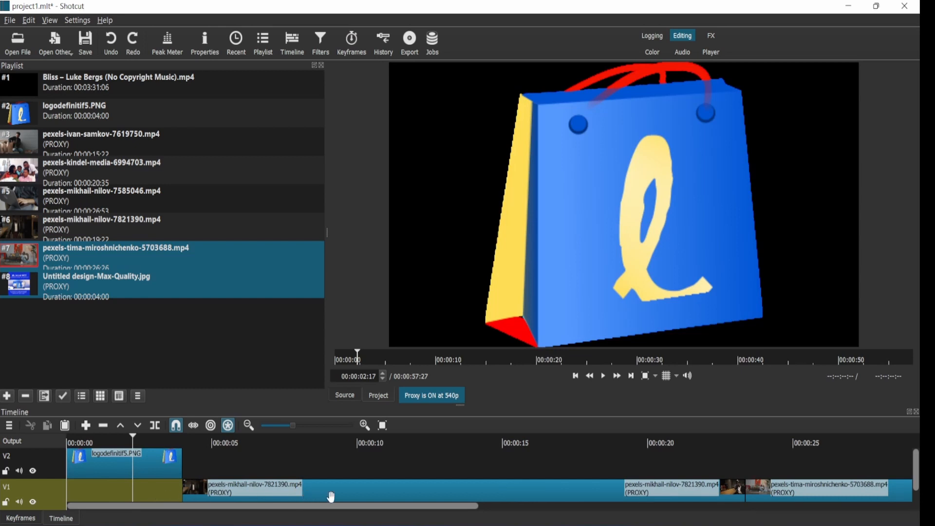
{"action": "left_click_drag", "start_coordinate": [314, 497], "coordinate": [185, 502]}
{"action": "left_click_drag", "start_coordinate": [773, 497], "coordinate": [734, 497]}
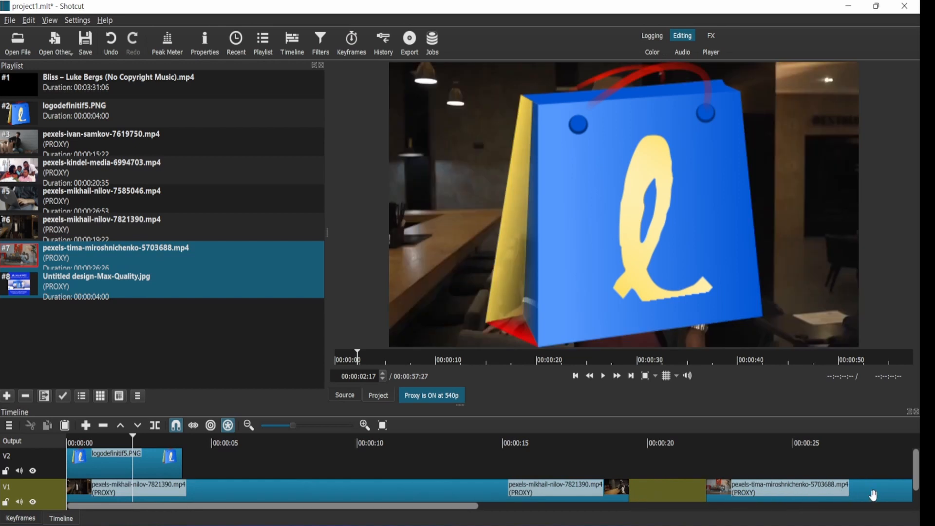
Step: Zoom the timeline out and back in to review the arrangement of the clips
{"action": "mouse_move", "coordinate": [437, 507]}
{"action": "left_mouse_down"}
{"action": "mouse_move", "coordinate": [725, 520]}
{"action": "mouse_move", "coordinate": [870, 512]}
{"action": "mouse_move", "coordinate": [448, 516]}
{"action": "left_mouse_up"}
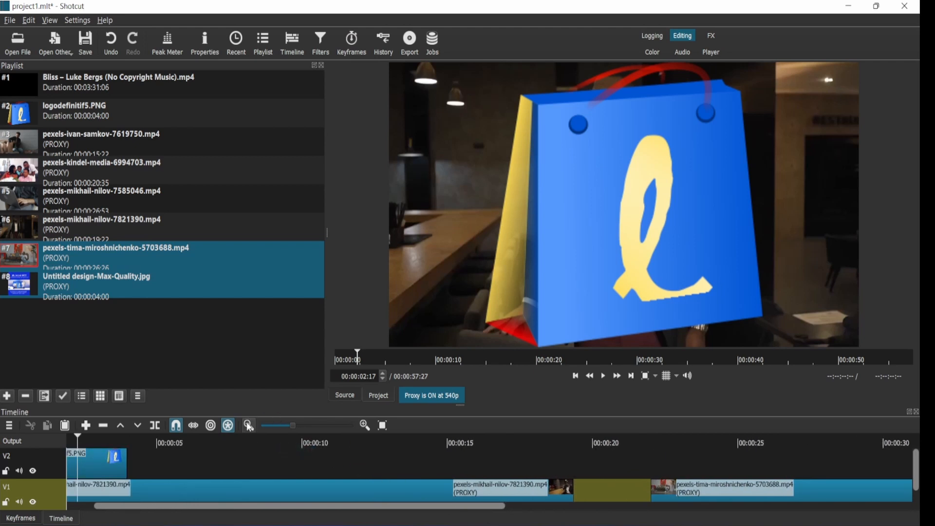
{"action": "left_click", "coordinate": [279, 425]}
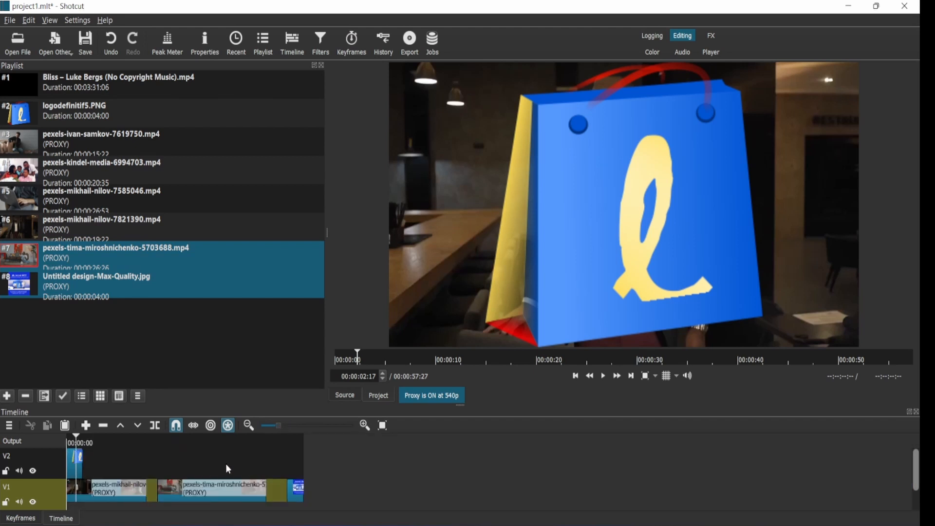
{"action": "left_click", "coordinate": [280, 424]}
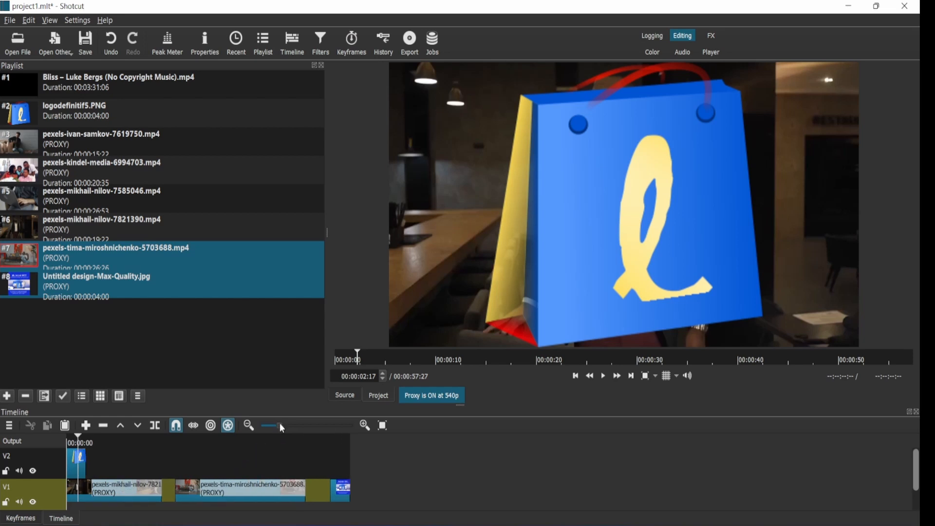
{"action": "left_click", "coordinate": [309, 426]}
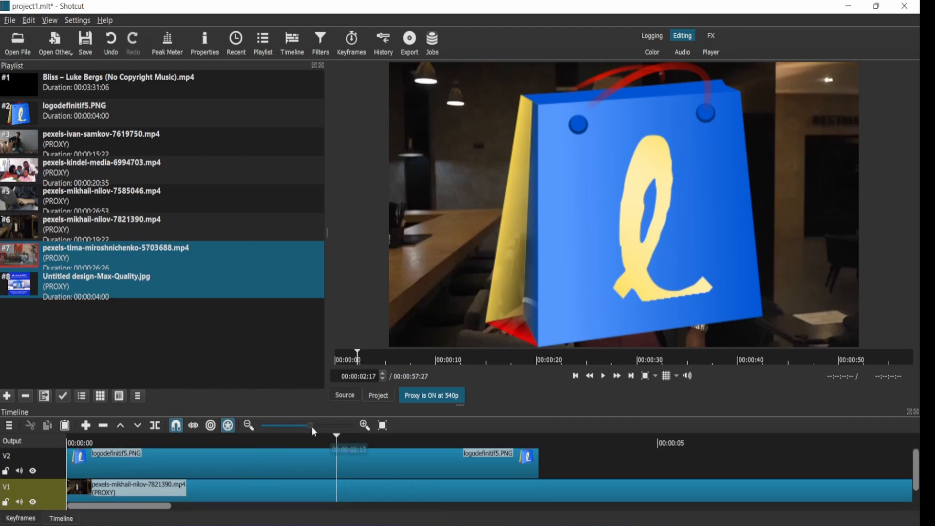
{"action": "left_click", "coordinate": [289, 425]}
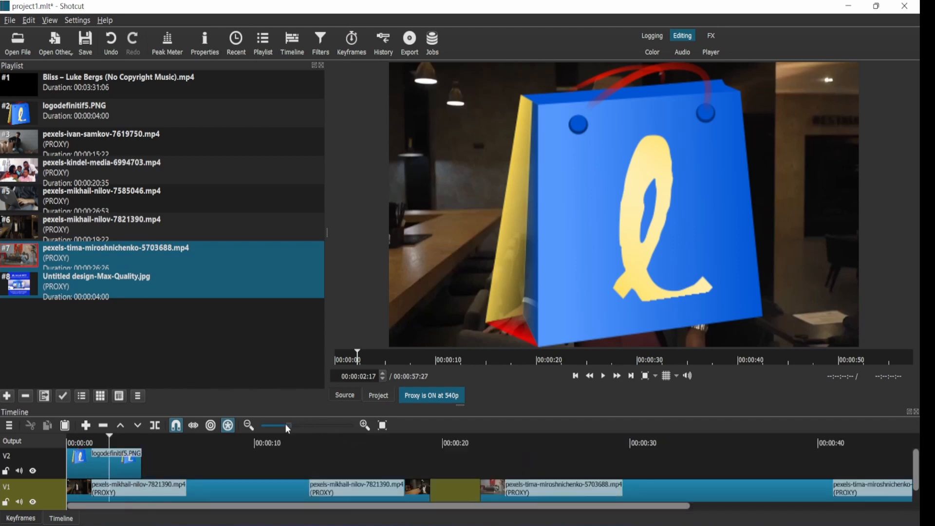
{"action": "left_click", "coordinate": [283, 429]}
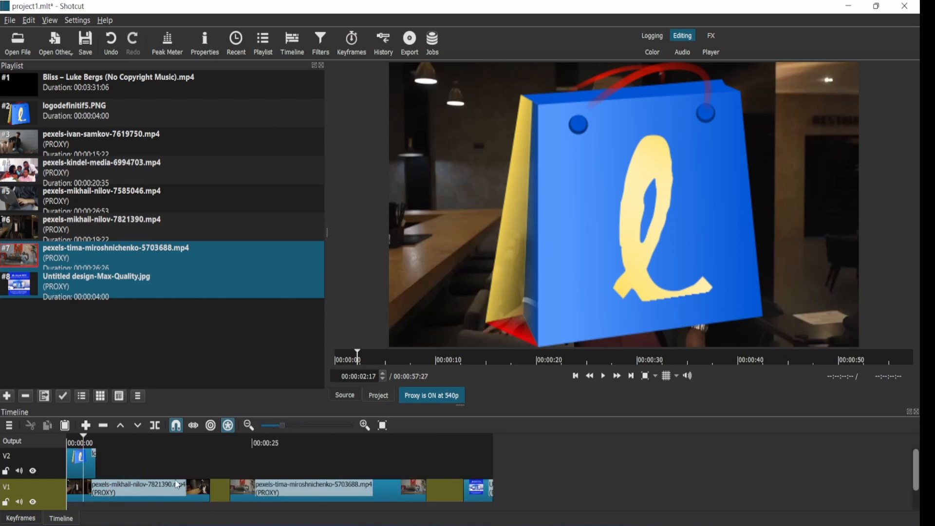
{"action": "left_click", "coordinate": [293, 428]}
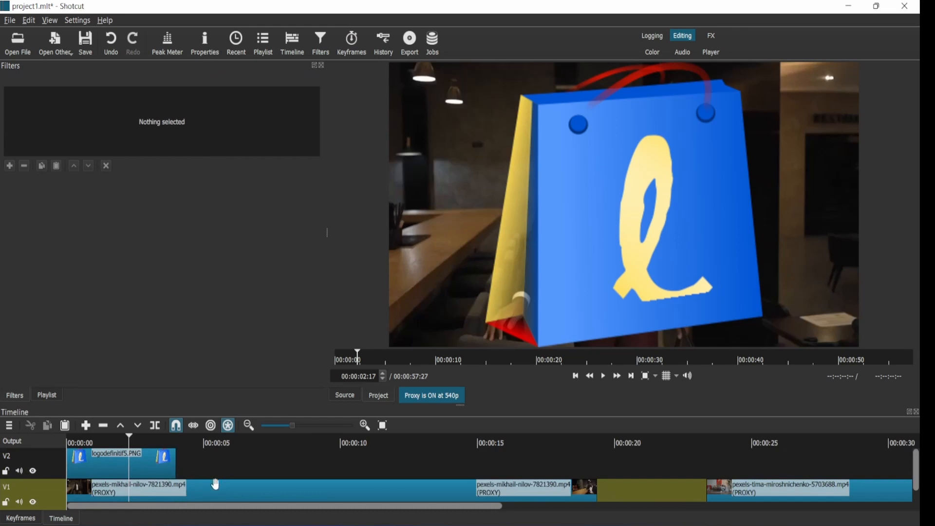
Step: Select the logo clip on V2 and open the Filters panel, switching between the Filters and Playlist tabs
{"action": "left_click", "coordinate": [145, 475]}
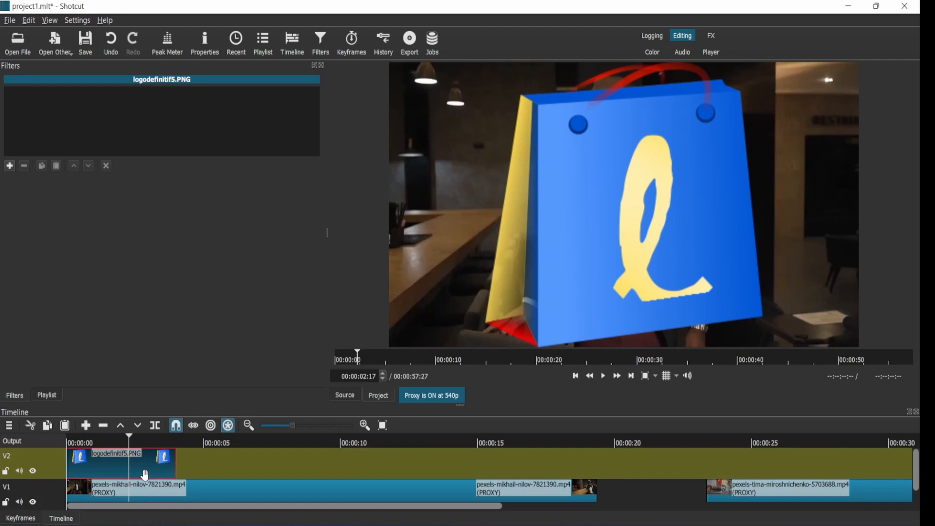
{"action": "left_click", "coordinate": [320, 42]}
{"action": "left_click", "coordinate": [47, 396]}
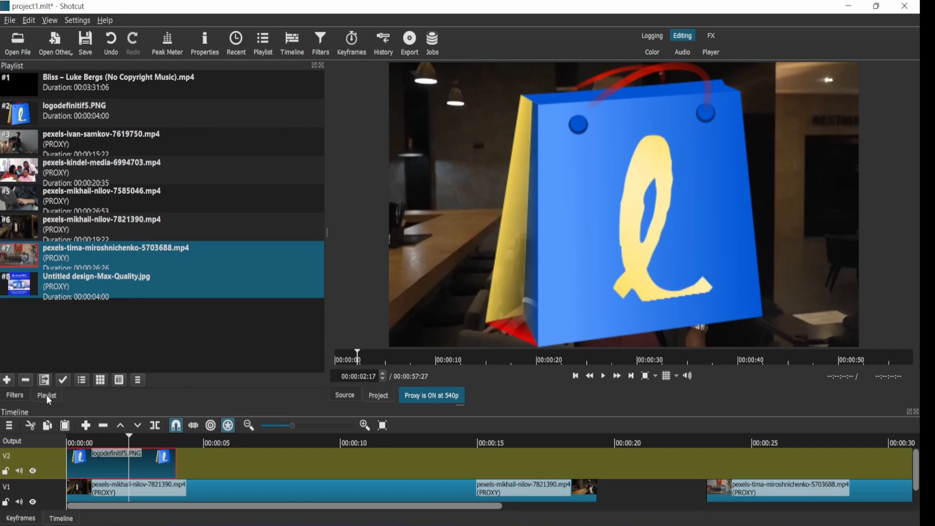
{"action": "left_click", "coordinate": [21, 396]}
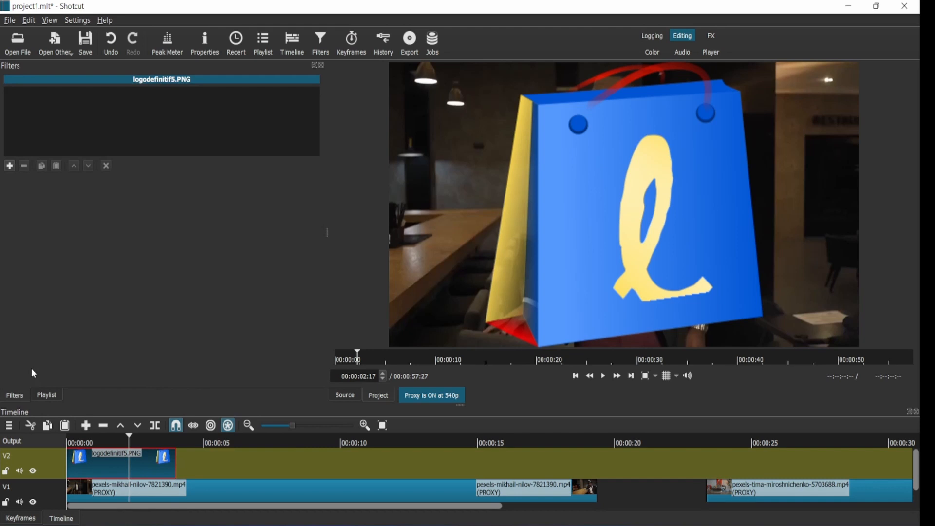
{"action": "left_click", "coordinate": [323, 65]}
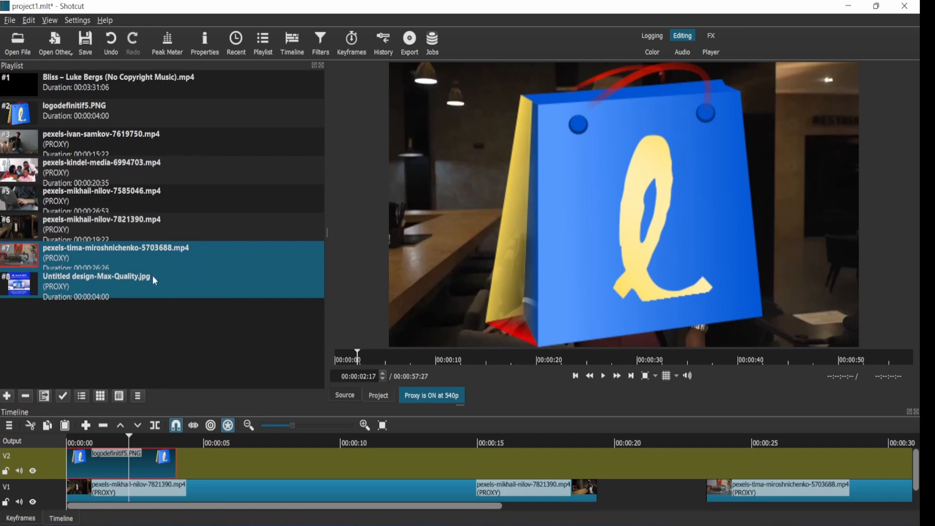
{"action": "left_click", "coordinate": [321, 45]}
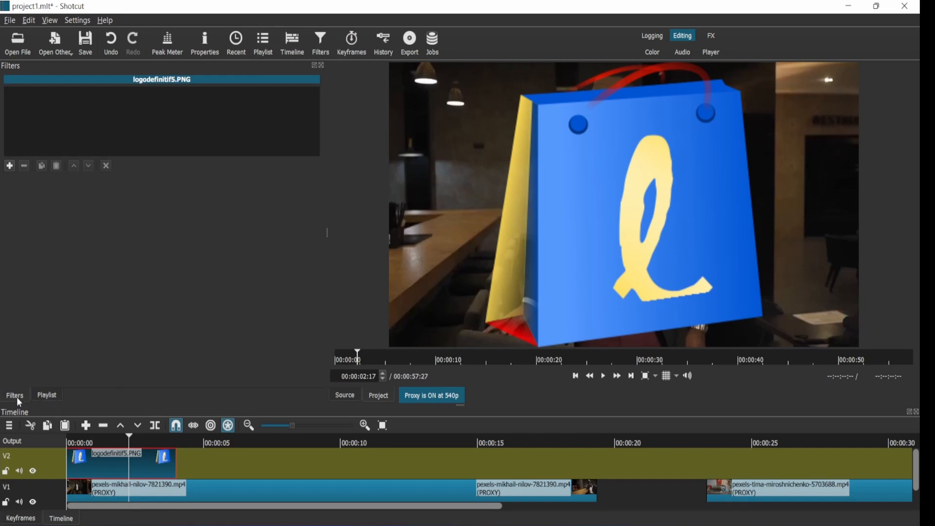
{"action": "left_click", "coordinate": [48, 396]}
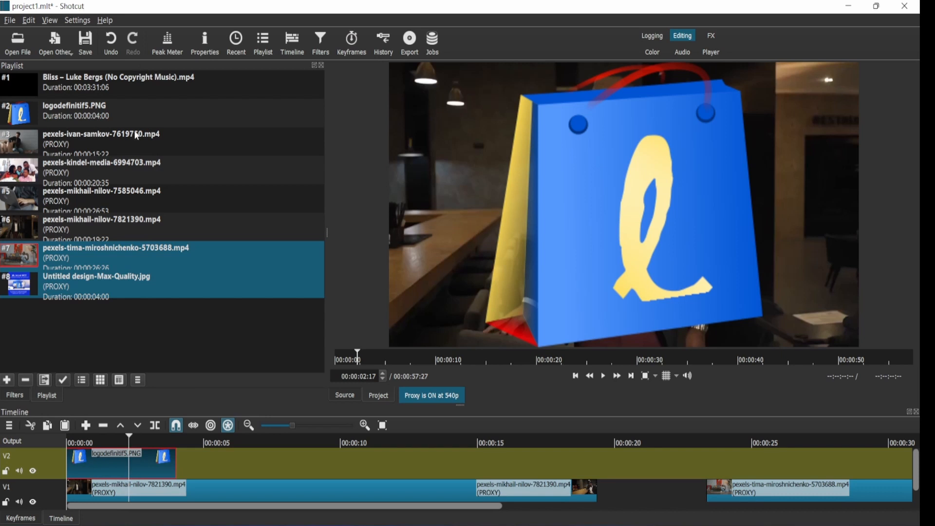
{"action": "left_click", "coordinate": [14, 397]}
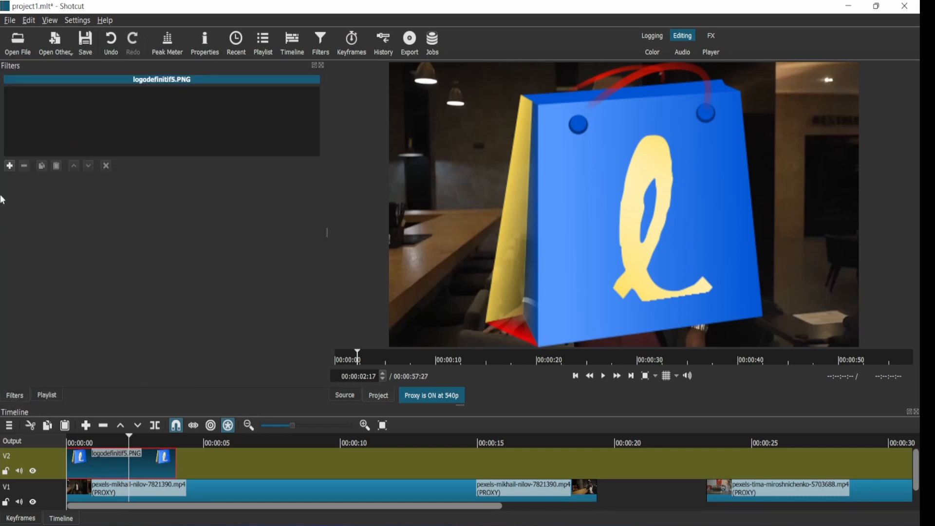
Step: Open the filter list for the logo clip and browse the Video and Favorite filter categories
{"action": "left_click", "coordinate": [9, 166]}
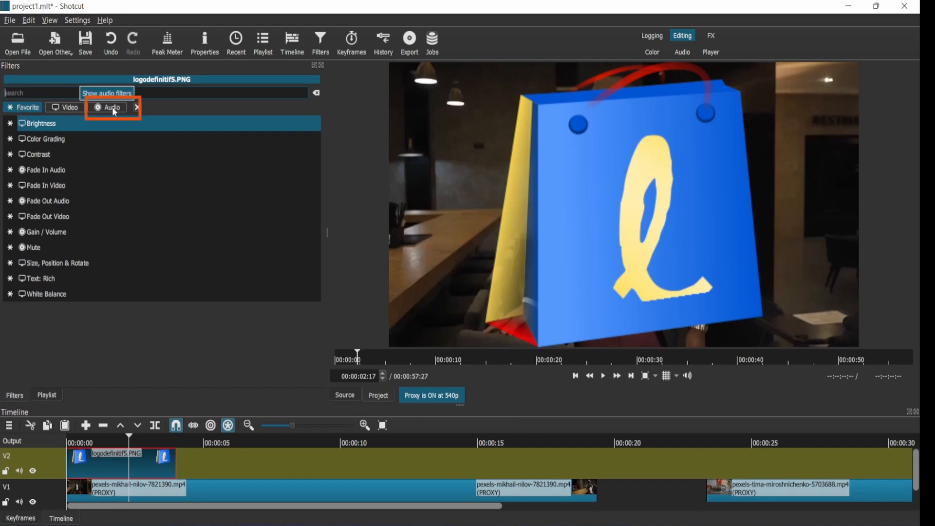
{"action": "left_click", "coordinate": [76, 109]}
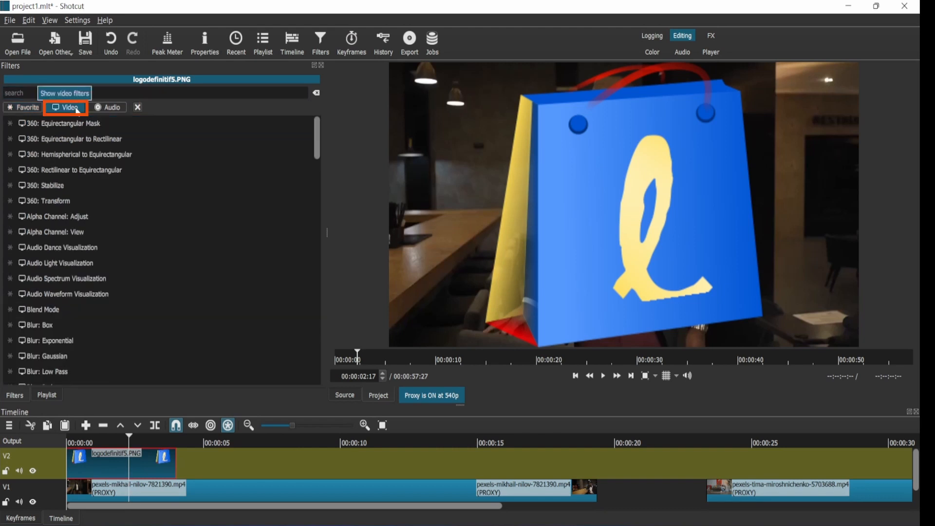
{"action": "left_click", "coordinate": [35, 110]}
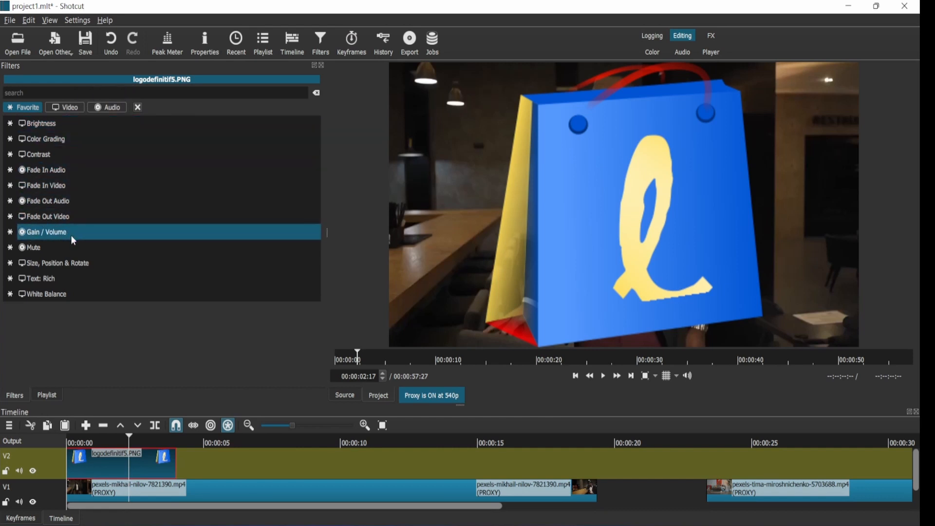
{"action": "left_click", "coordinate": [68, 109]}
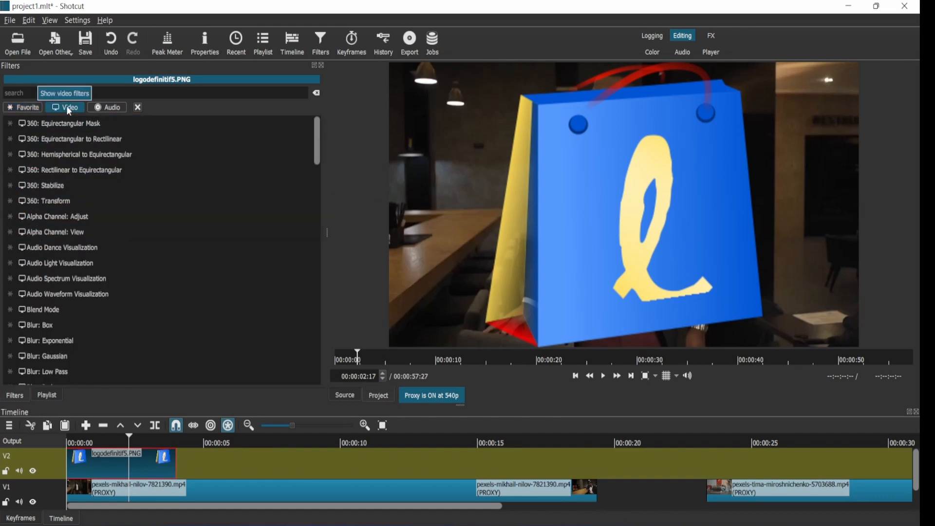
{"action": "scroll", "coordinate": [63, 183], "scroll_direction": "down", "scroll_amount": 20}
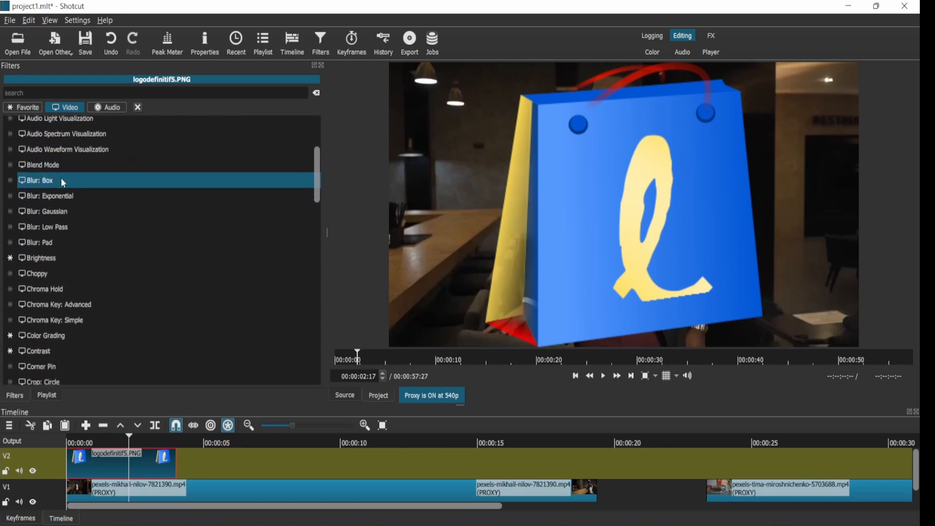
{"action": "scroll", "coordinate": [61, 177], "scroll_direction": "down", "scroll_amount": 5}
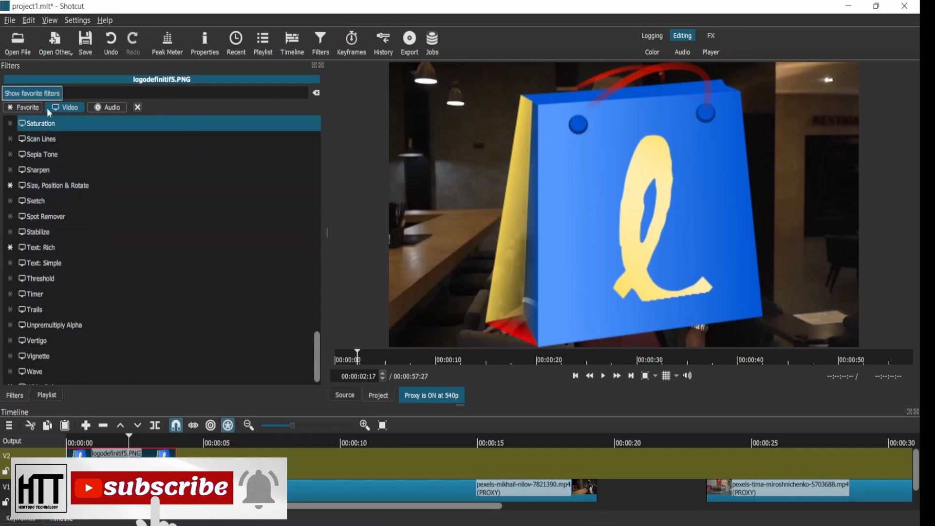
Step: Add the Size, Position & Rotate filter from the favorites to the logo clip
{"action": "left_click", "coordinate": [107, 108]}
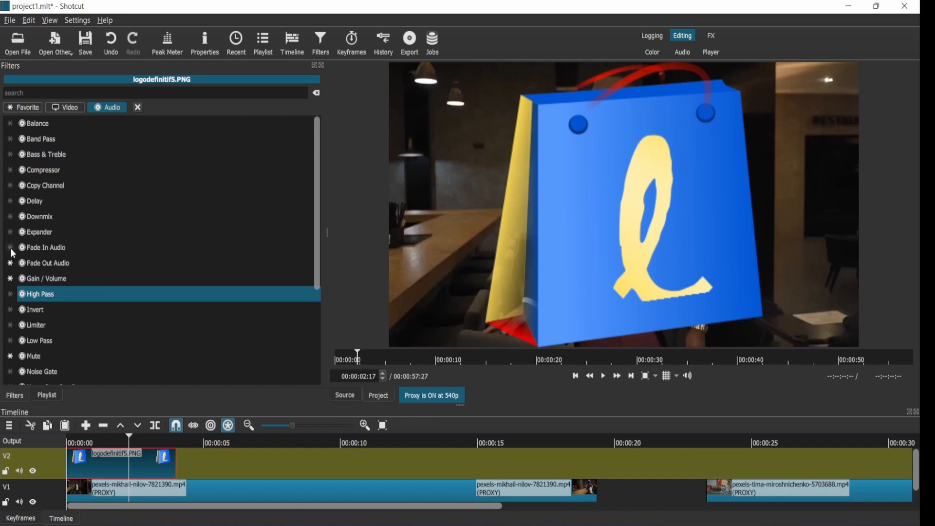
{"action": "left_click", "coordinate": [36, 112]}
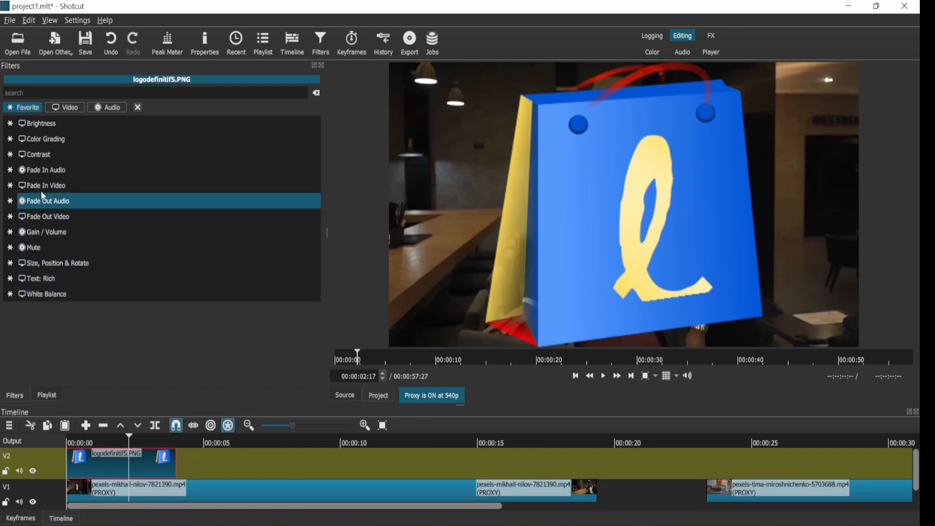
{"action": "left_click", "coordinate": [42, 267]}
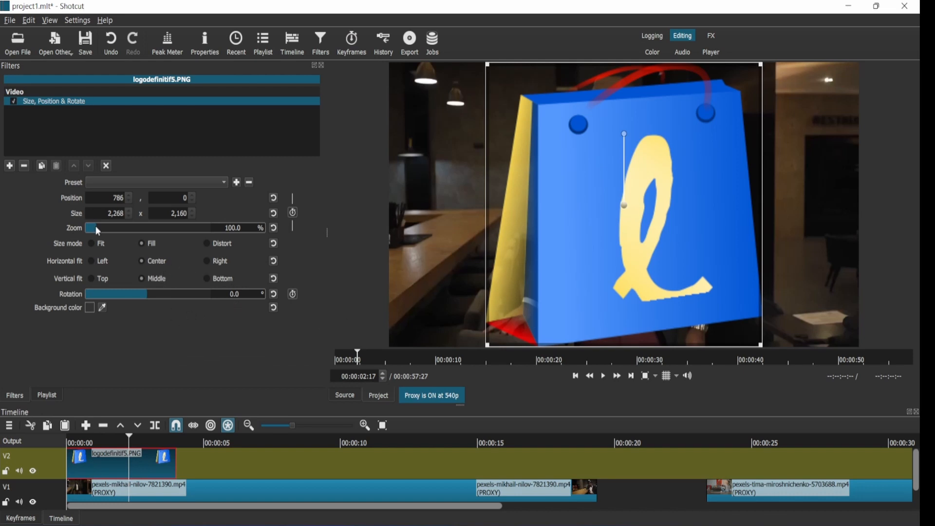
Step: Scale the logo down to 19% zoom and move it into the upper-right corner of the frame
{"action": "left_click_drag", "start_coordinate": [95, 226], "coordinate": [137, 228]}
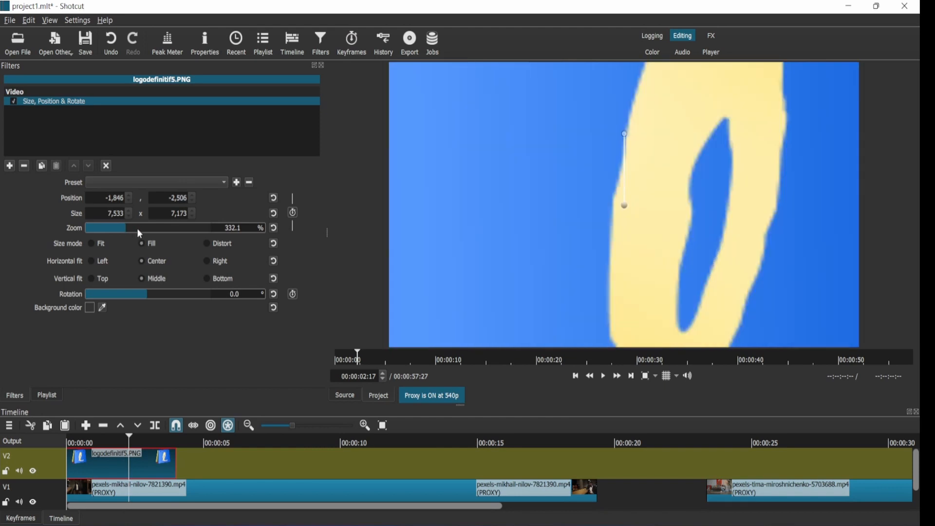
{"action": "left_click", "coordinate": [96, 230]}
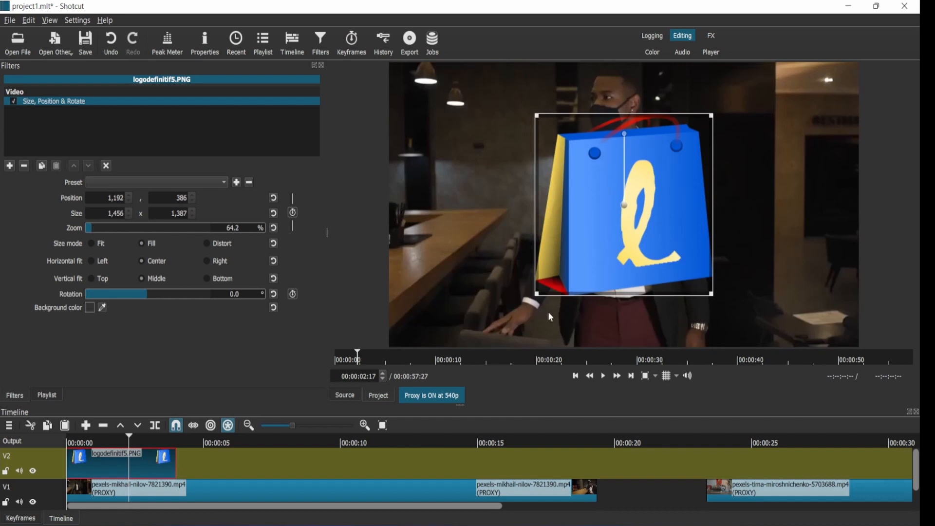
{"action": "left_click_drag", "start_coordinate": [537, 292], "coordinate": [582, 232]}
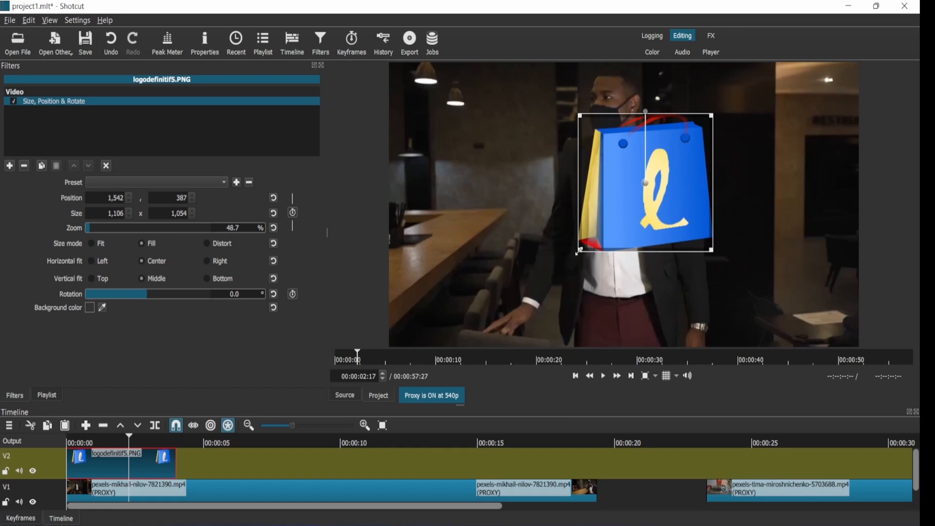
{"action": "left_click_drag", "start_coordinate": [579, 252], "coordinate": [612, 222]}
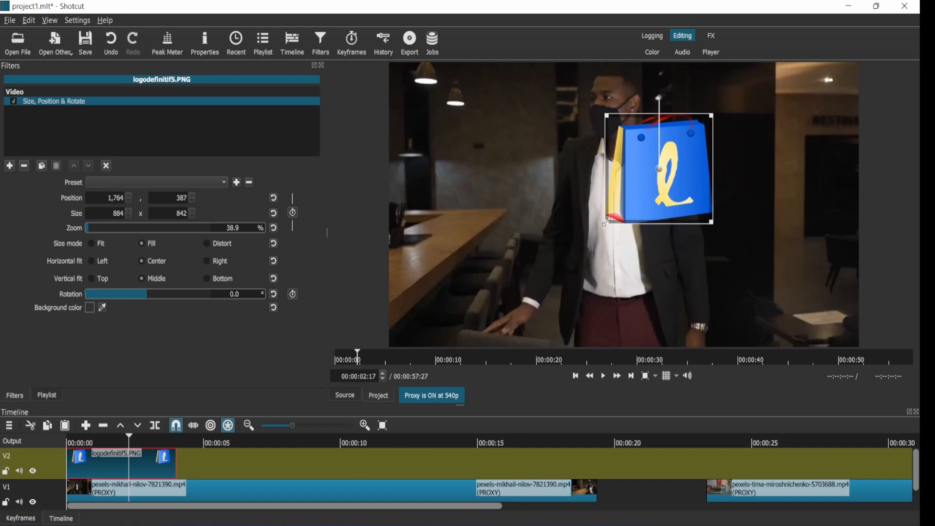
{"action": "left_click_drag", "start_coordinate": [606, 223], "coordinate": [639, 189]}
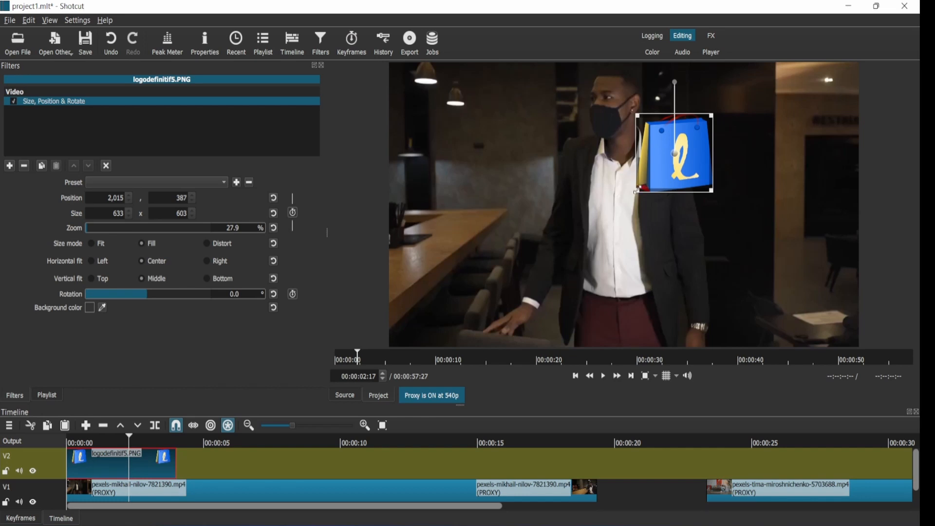
{"action": "left_click_drag", "start_coordinate": [648, 187], "coordinate": [653, 182]}
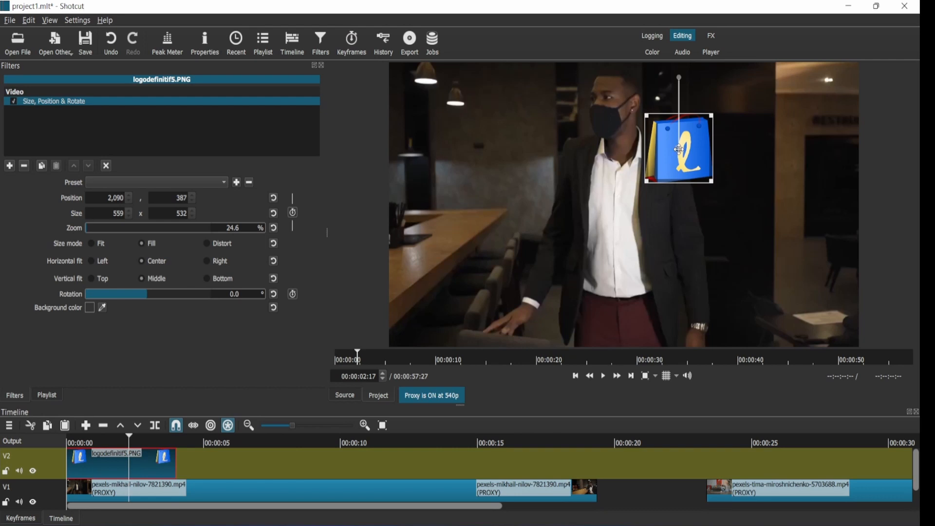
{"action": "left_click_drag", "start_coordinate": [679, 150], "coordinate": [826, 110]}
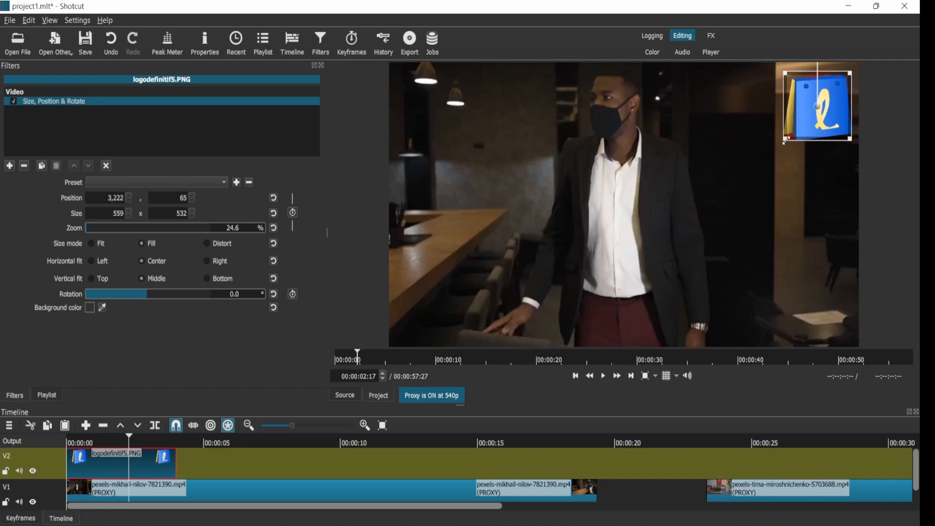
{"action": "left_click_drag", "start_coordinate": [791, 137], "coordinate": [808, 122]}
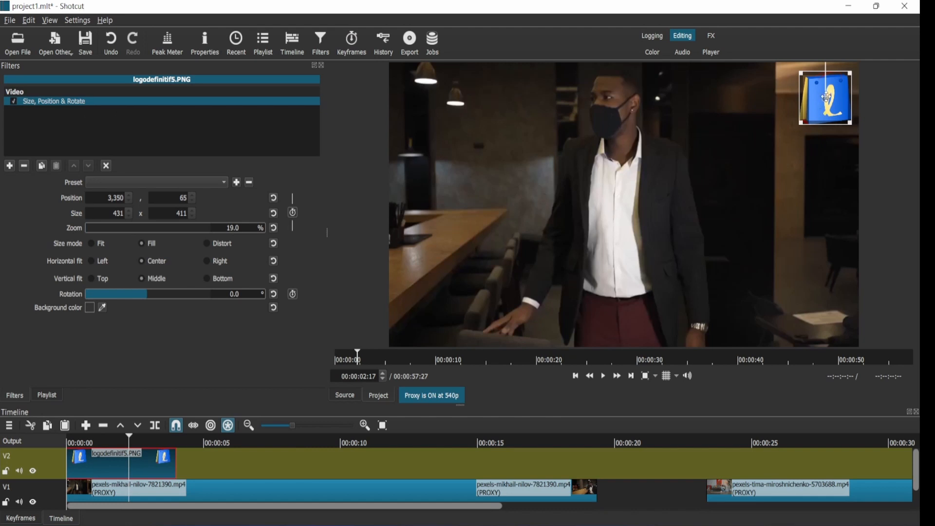
Step: Rotate the logo by 4.6 degrees and reposition it flush against the top edge in the upper-right corner
{"action": "left_click_drag", "start_coordinate": [826, 97], "coordinate": [828, 149]}
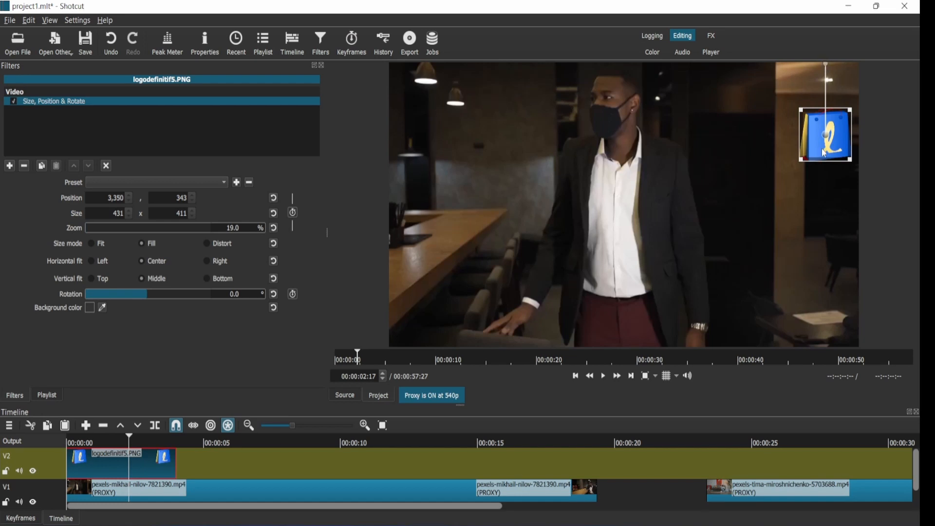
{"action": "left_click_drag", "start_coordinate": [826, 146], "coordinate": [829, 162]}
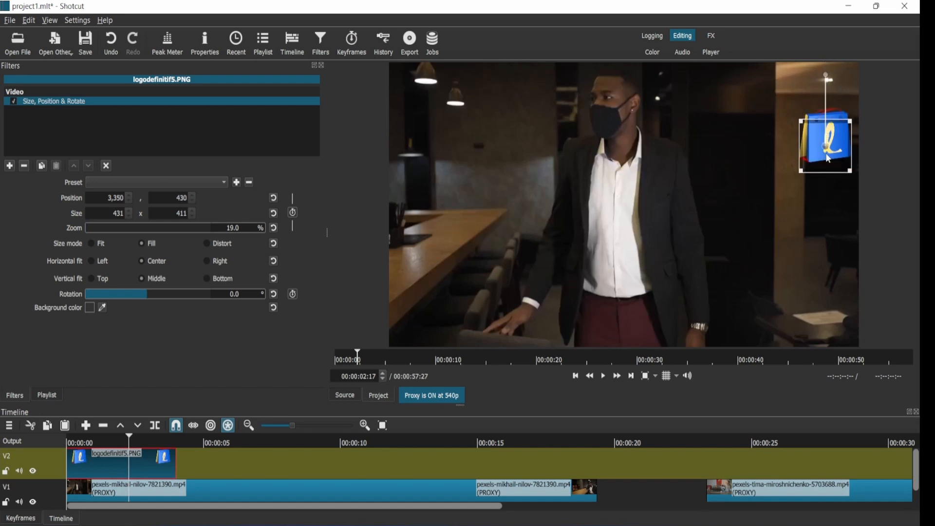
{"action": "left_click", "coordinate": [825, 76]}
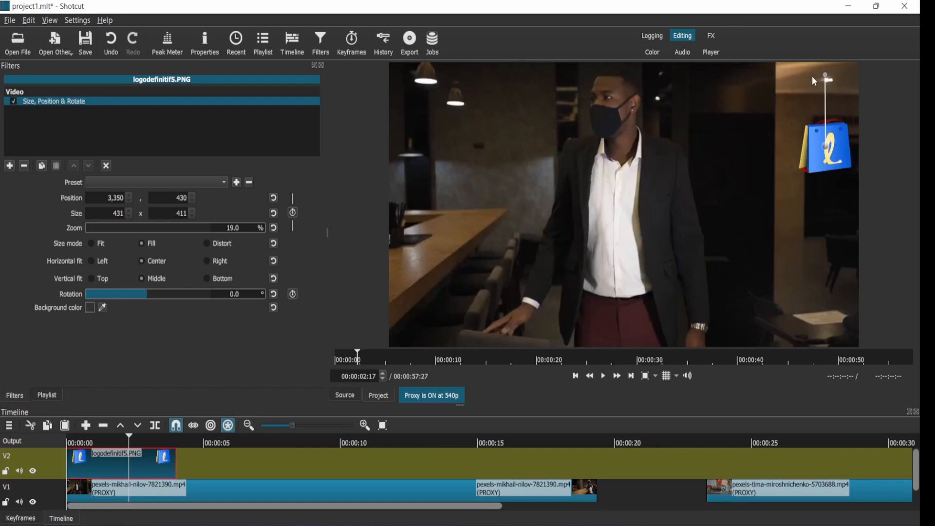
{"action": "left_click_drag", "start_coordinate": [799, 80], "coordinate": [829, 76]}
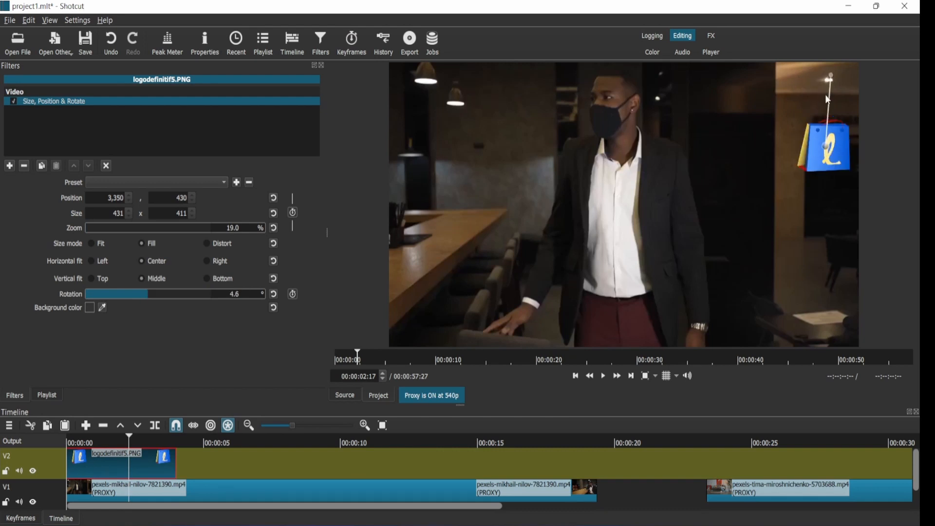
{"action": "left_click_drag", "start_coordinate": [826, 149], "coordinate": [831, 87]}
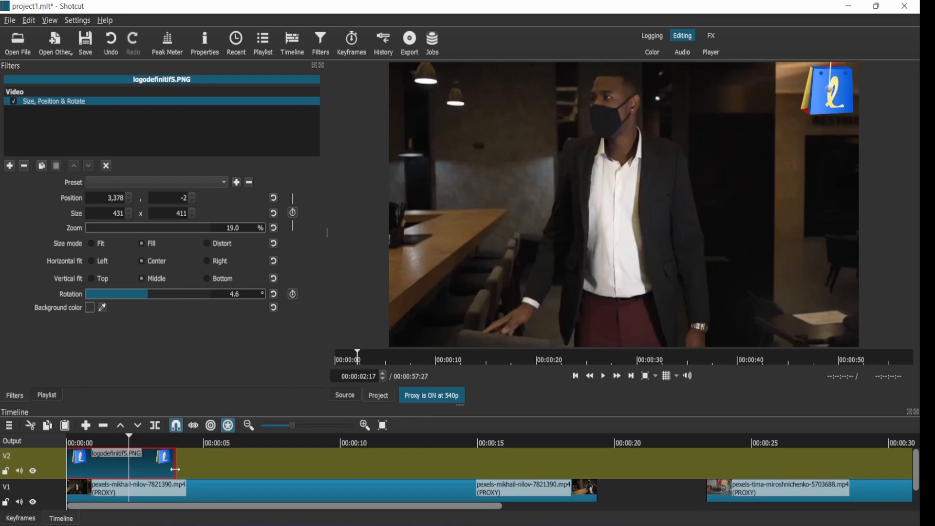
Step: Extend the logo clip on V2 so it runs to about 00:00:29, spanning the video clips
{"action": "left_click_drag", "start_coordinate": [190, 469], "coordinate": [868, 466]}
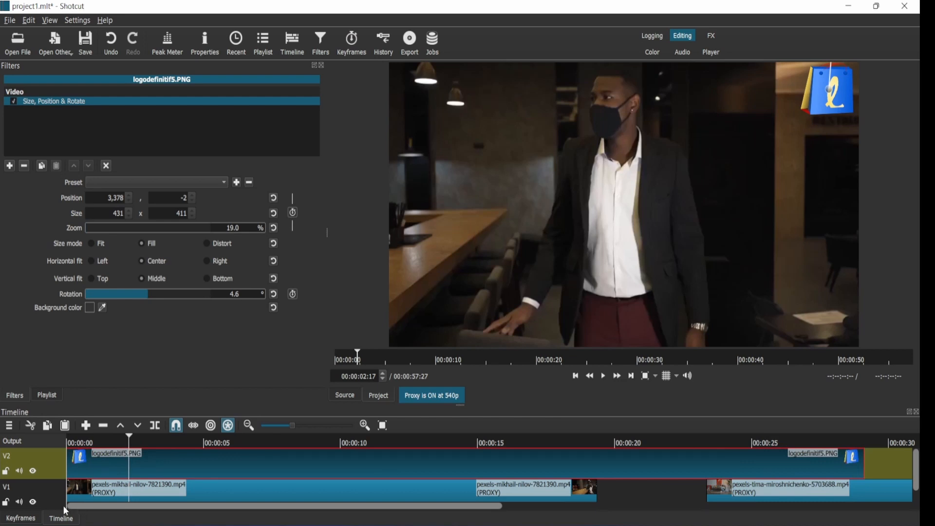
{"action": "left_click", "coordinate": [229, 495]}
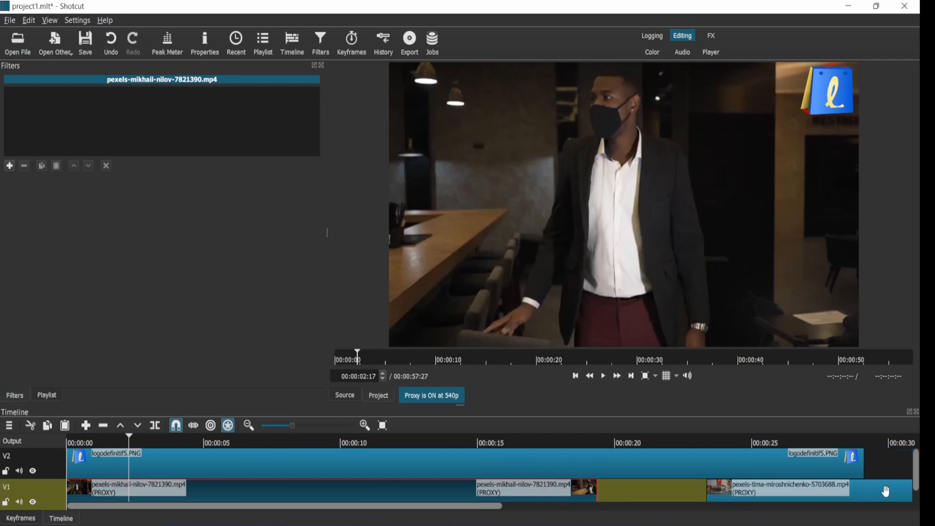
Step: Add an audio track and place the Bliss – Luke Bergs music clip at its start
{"action": "mouse_move", "coordinate": [917, 463]}
{"action": "left_mouse_down"}
{"action": "mouse_move", "coordinate": [916, 483]}
{"action": "mouse_move", "coordinate": [916, 456]}
{"action": "left_mouse_up"}
{"action": "left_click_drag", "start_coordinate": [461, 406], "coordinate": [461, 355]}
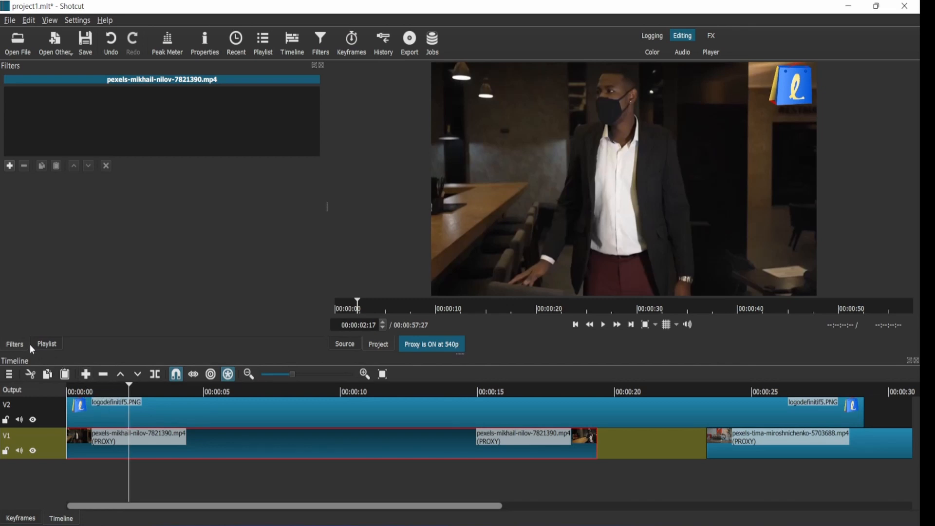
{"action": "left_click", "coordinate": [44, 344]}
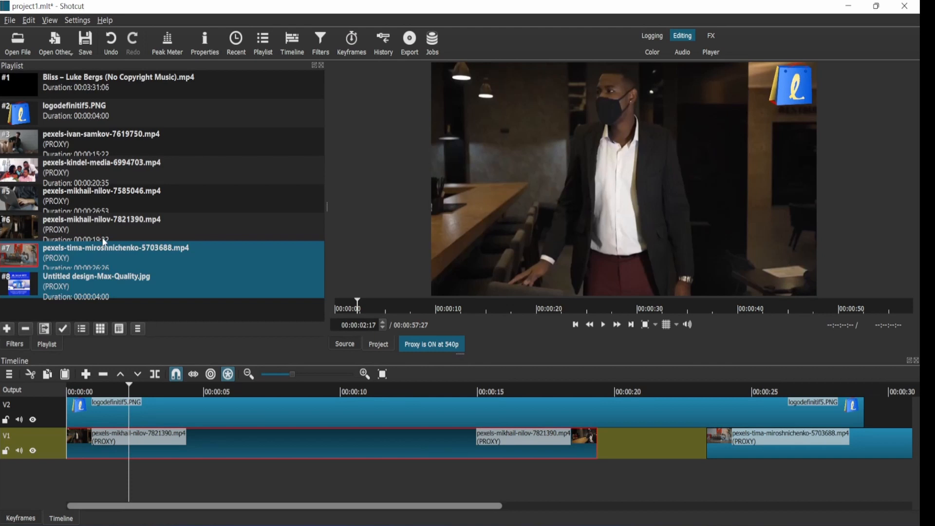
{"action": "left_click", "coordinate": [77, 86]}
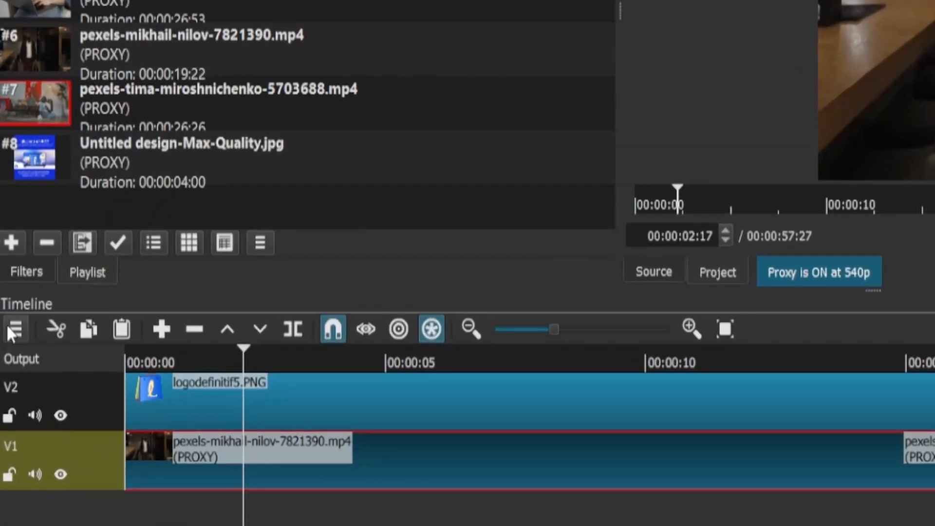
{"action": "left_click", "coordinate": [6, 372]}
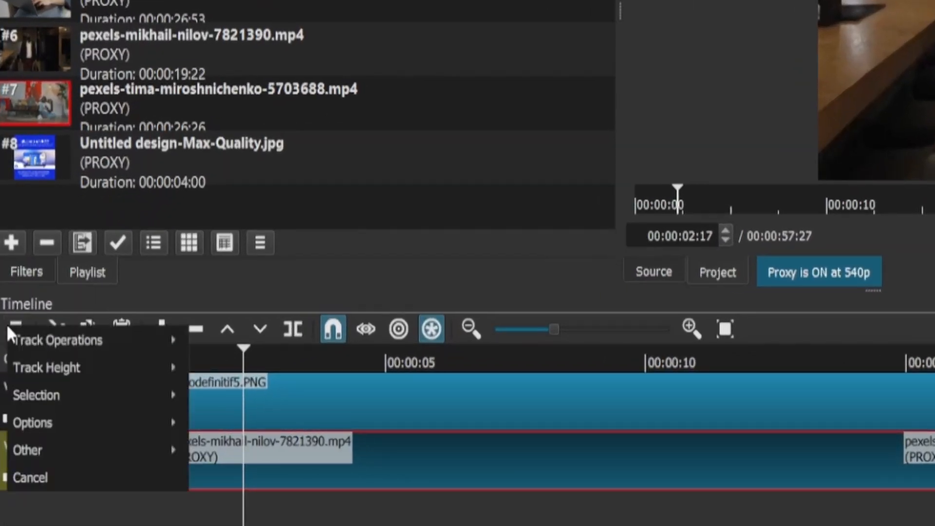
{"action": "mouse_move", "coordinate": [76, 343]}
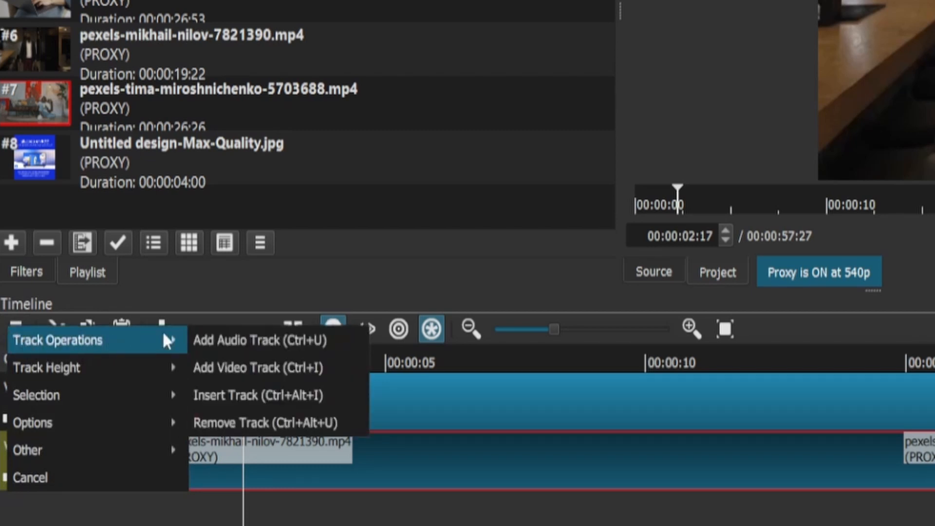
{"action": "left_click", "coordinate": [217, 344]}
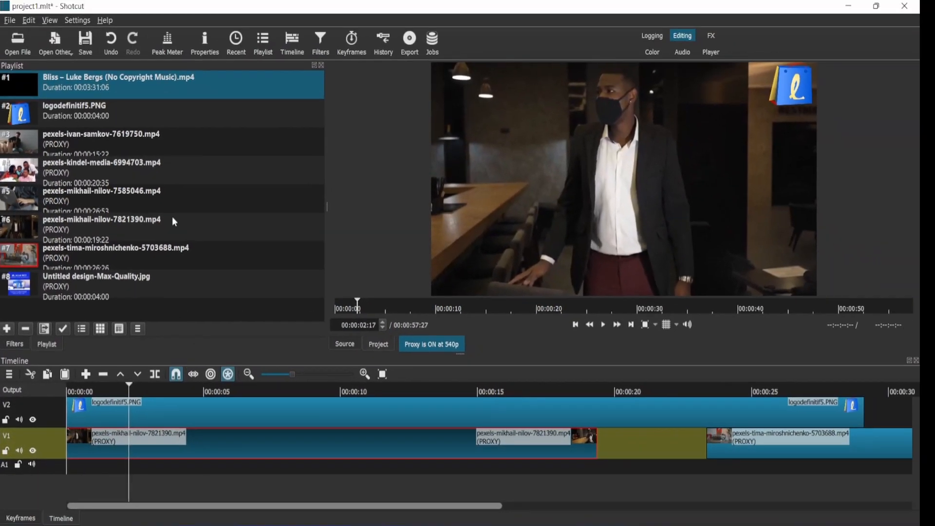
{"action": "mouse_move", "coordinate": [88, 87]}
{"action": "left_mouse_down"}
{"action": "mouse_move", "coordinate": [154, 442]}
{"action": "mouse_move", "coordinate": [153, 464]}
{"action": "mouse_move", "coordinate": [137, 468]}
{"action": "left_mouse_up"}
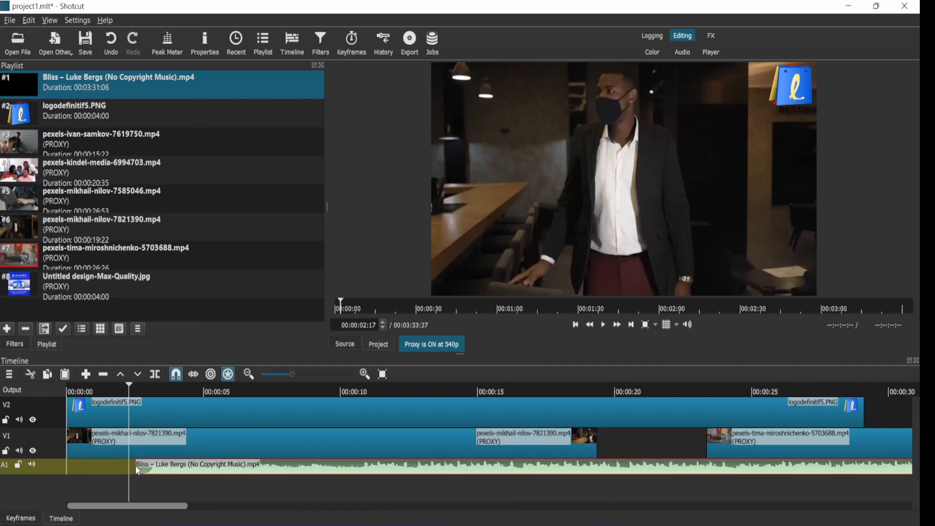
{"action": "left_click_drag", "start_coordinate": [297, 471], "coordinate": [212, 473]}
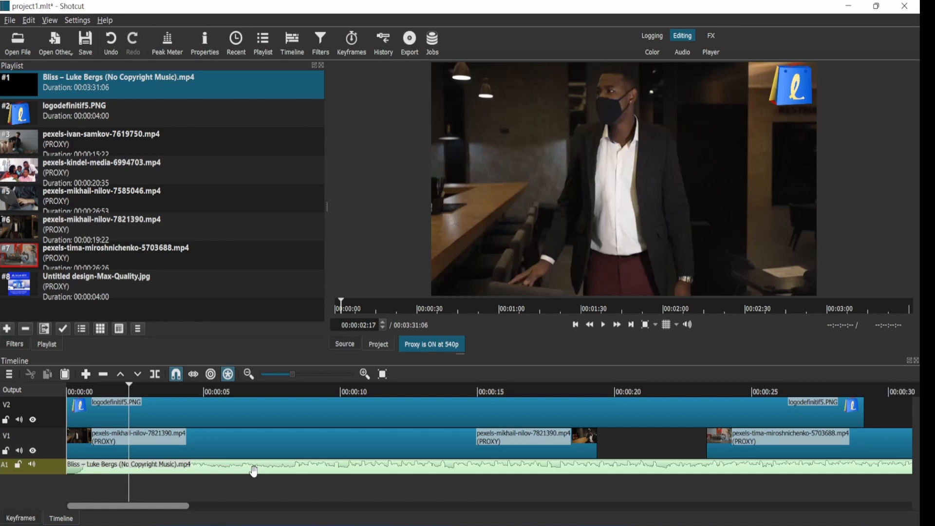
Step: Play back the opening seconds of the timeline to preview the logo overlay with the music
{"action": "left_click", "coordinate": [211, 451]}
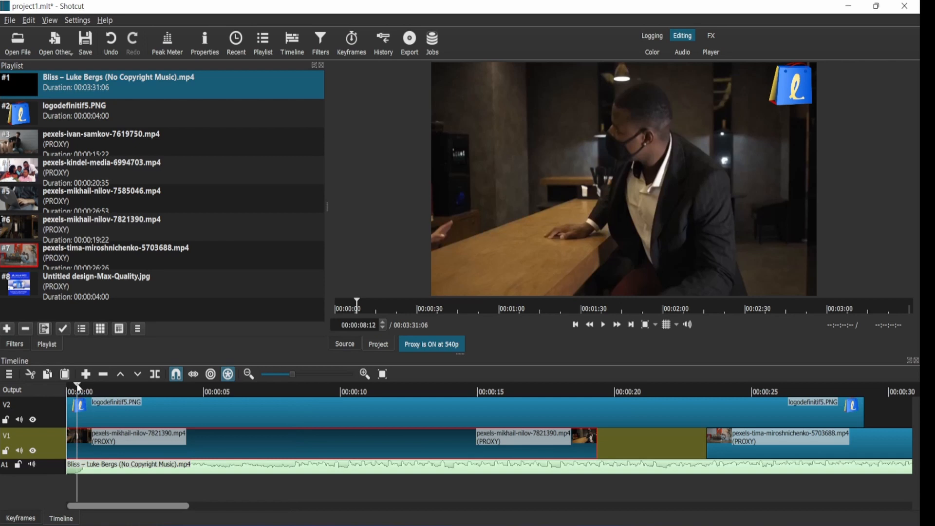
{"action": "left_click_drag", "start_coordinate": [77, 384], "coordinate": [60, 384]}
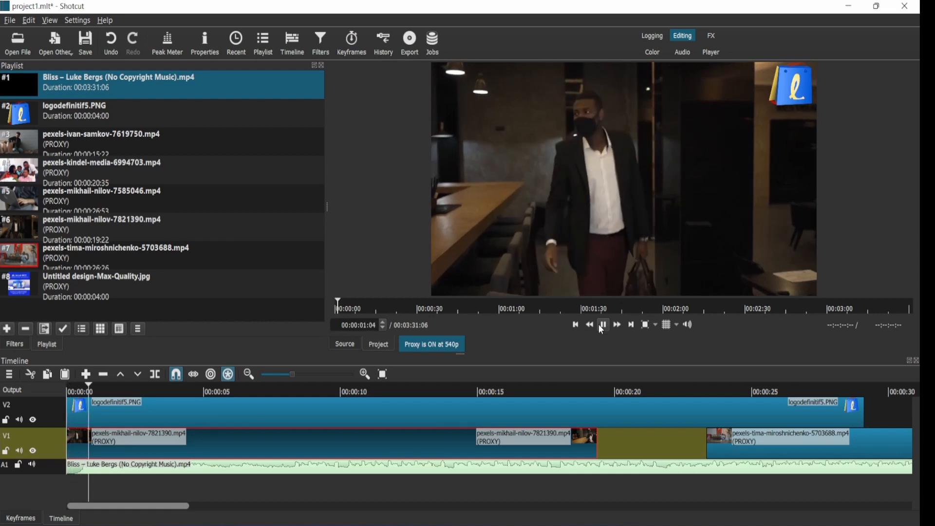
{"action": "left_click", "coordinate": [603, 324]}
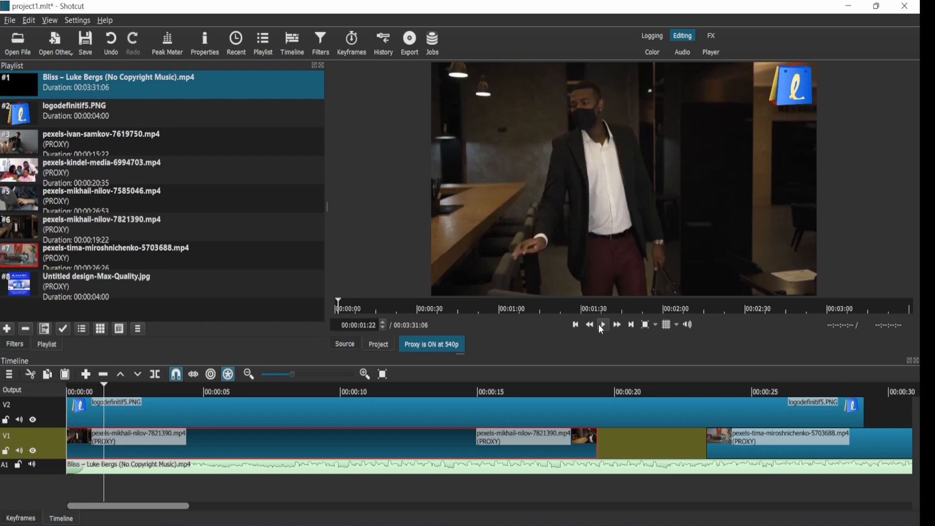
{"action": "left_click", "coordinate": [600, 325]}
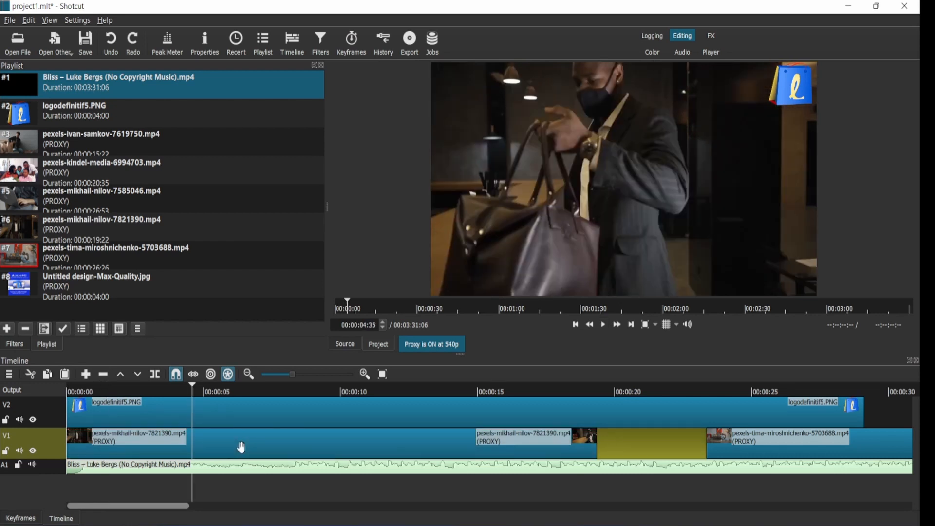
Step: Split the first V1 clip at the playhead, select its halves, and undo the split
{"action": "left_click", "coordinate": [242, 447]}
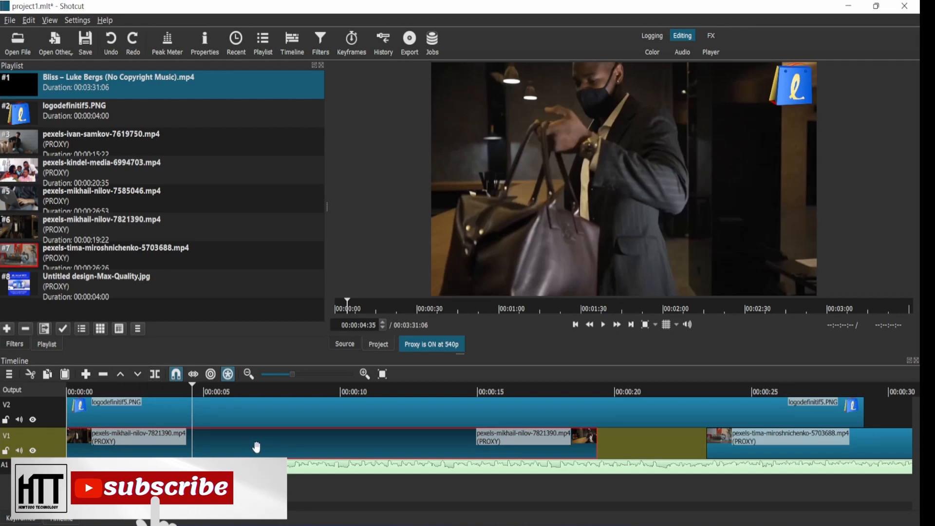
{"action": "key", "text": "s"}
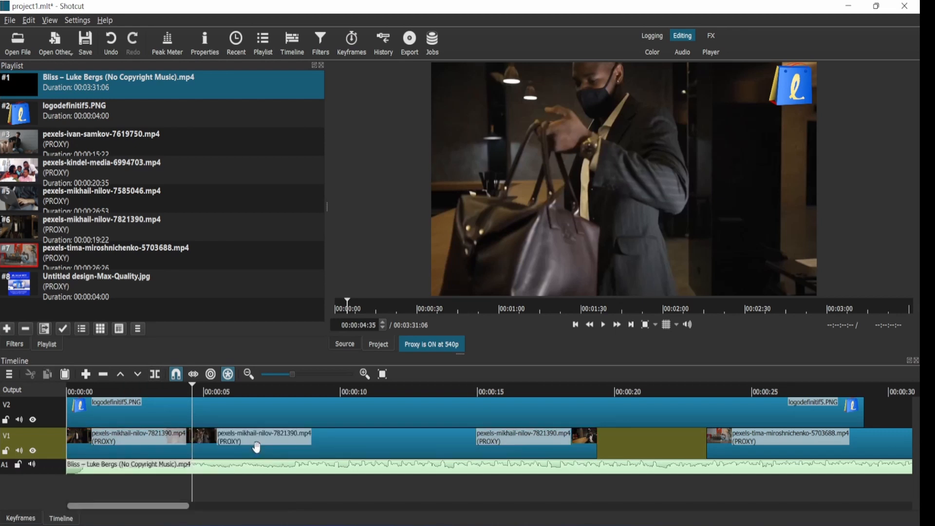
{"action": "left_click", "coordinate": [334, 452]}
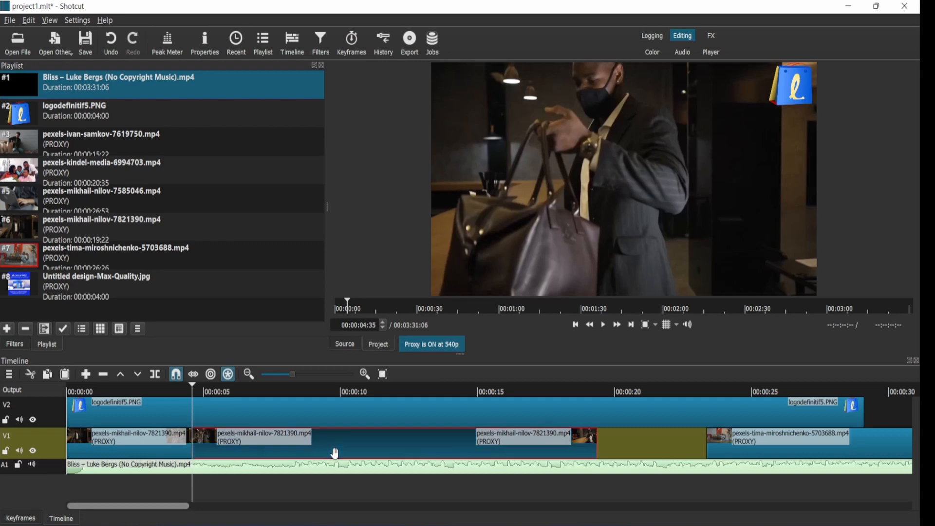
{"action": "left_click", "coordinate": [175, 453]}
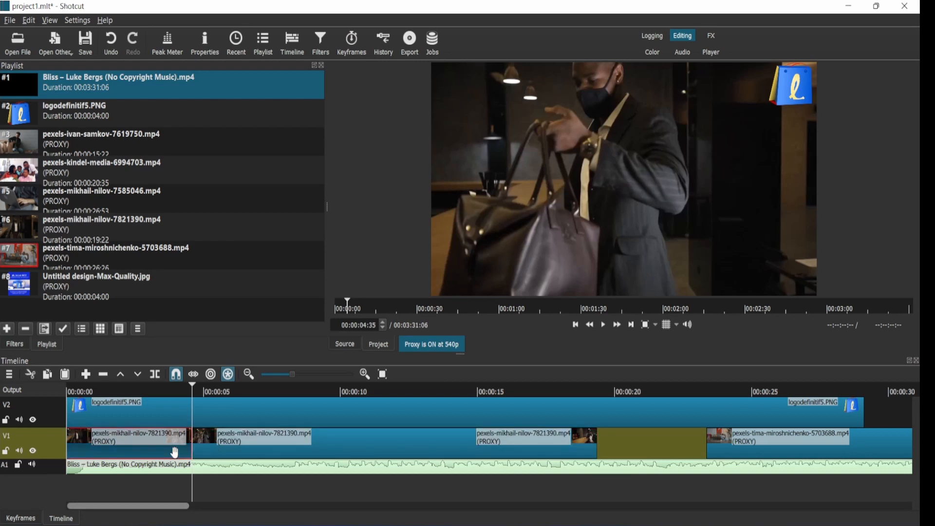
{"action": "key", "text": "ctrl+z"}
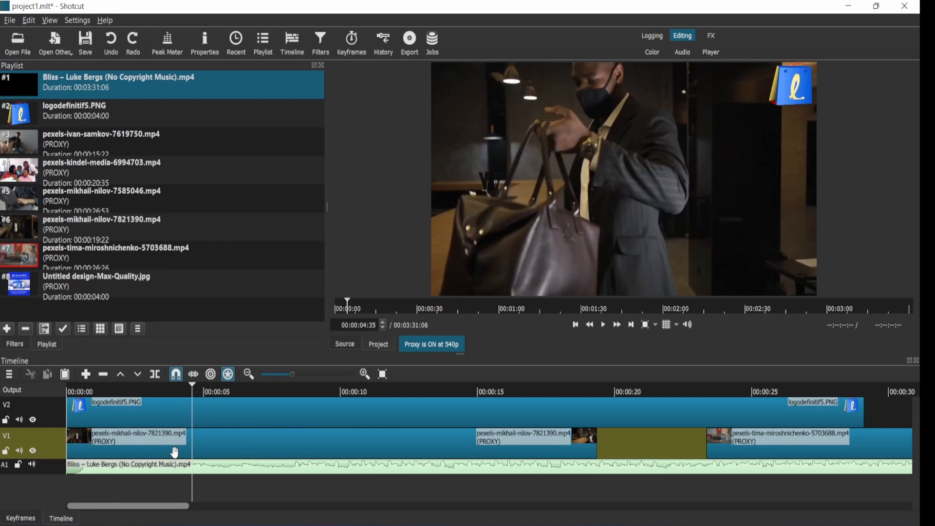
Step: Try trimming the first V1 clip's start to the playhead, then undo the trim
{"action": "left_click", "coordinate": [217, 448]}
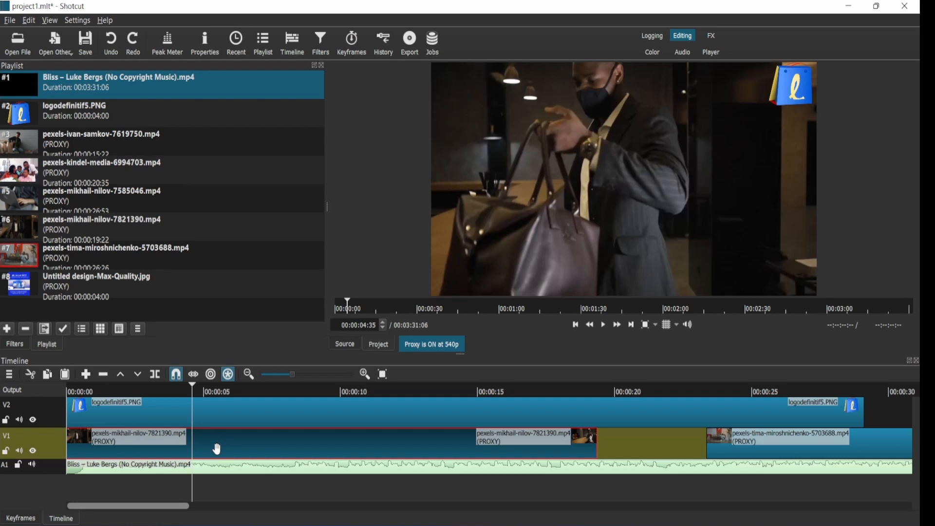
{"action": "key", "text": "i"}
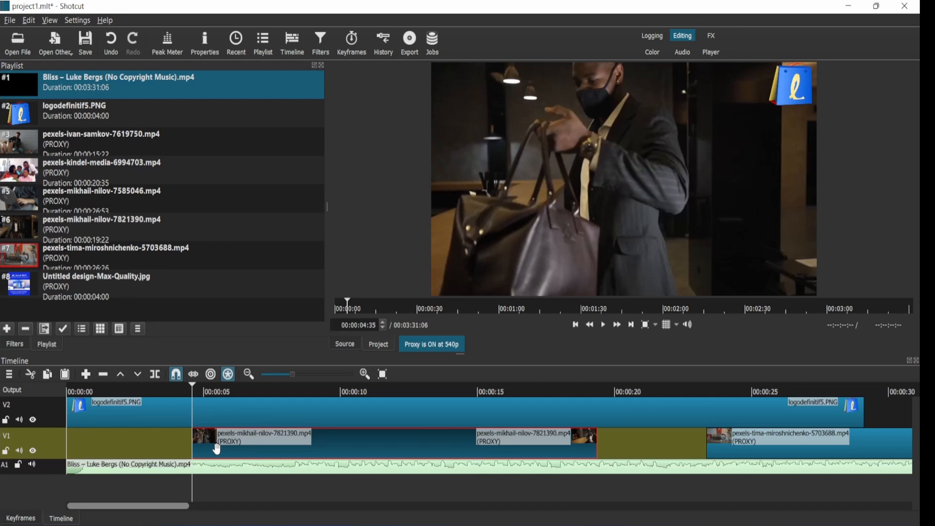
{"action": "key", "text": "ctrl+z"}
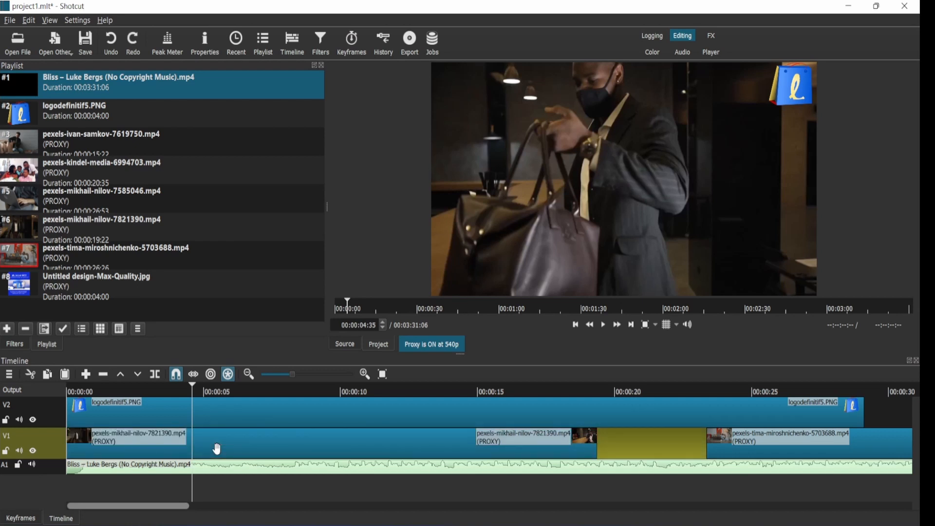
Step: Ripple-trim the end of the first V1 clip to the playhead at about 6 seconds
{"action": "left_click", "coordinate": [218, 449]}
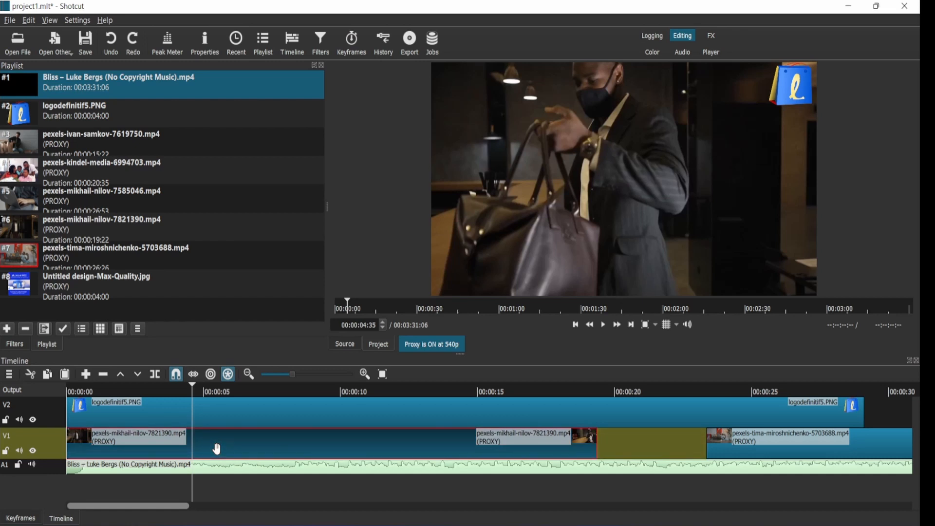
{"action": "key", "text": "o"}
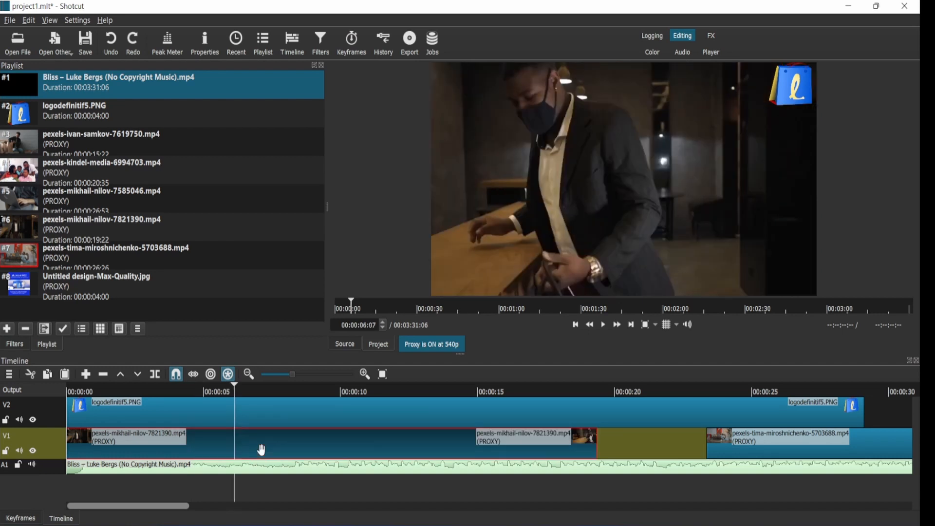
{"action": "key", "text": "w"}
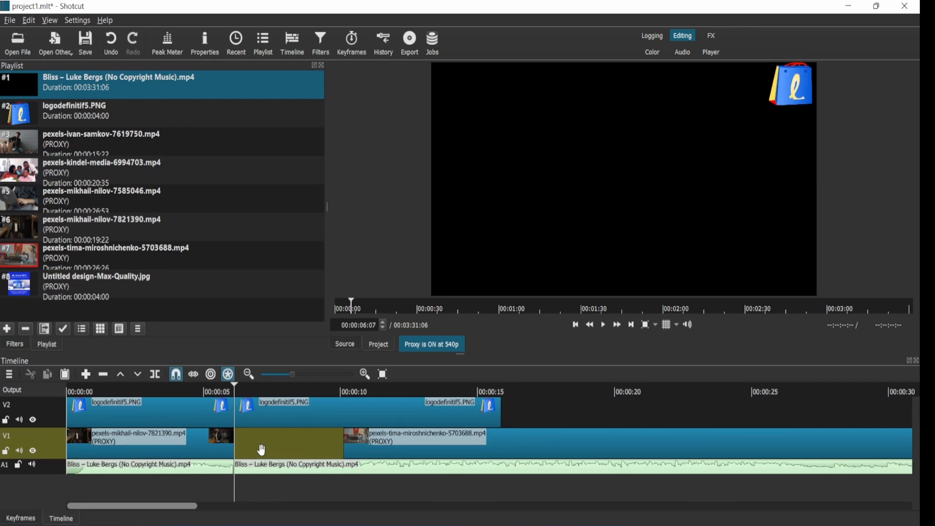
Step: Move the tima-miroshnichenko clip next to the first clip, then split it at about 11 seconds and ripple-delete the remainder
{"action": "left_click", "coordinate": [285, 448]}
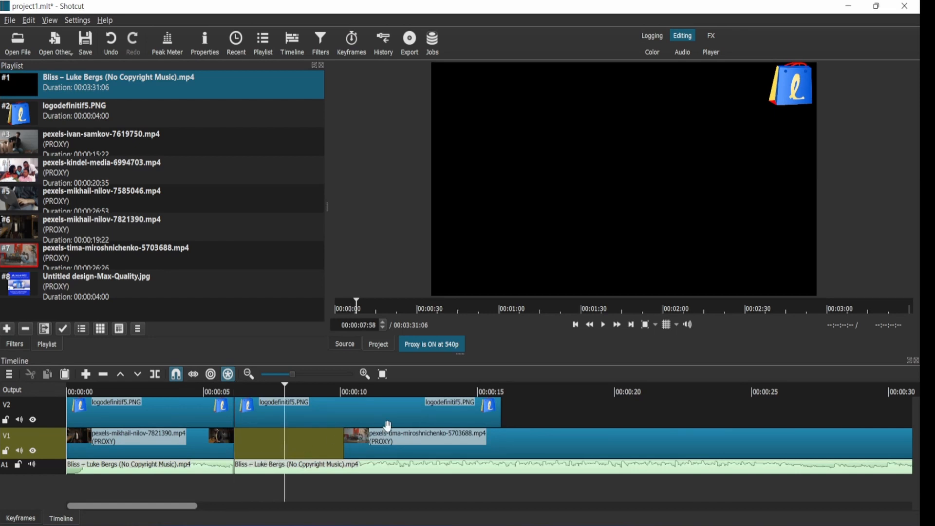
{"action": "left_click_drag", "start_coordinate": [391, 446], "coordinate": [270, 441]}
{"action": "left_click_drag", "start_coordinate": [264, 391], "coordinate": [389, 392]}
{"action": "left_click", "coordinate": [416, 452]}
{"action": "key", "text": "s"}
{"action": "key", "text": "x"}
Step: Insert the pexels-ivan-samkov-7619750.mp4 clip from the playlist into V1 after the tima-miroshnichenko clip
{"action": "left_click_drag", "start_coordinate": [675, 444], "coordinate": [716, 413]}
{"action": "left_click", "coordinate": [62, 146]}
{"action": "left_click_drag", "start_coordinate": [62, 146], "coordinate": [432, 440]}
{"action": "left_click", "coordinate": [527, 392]}
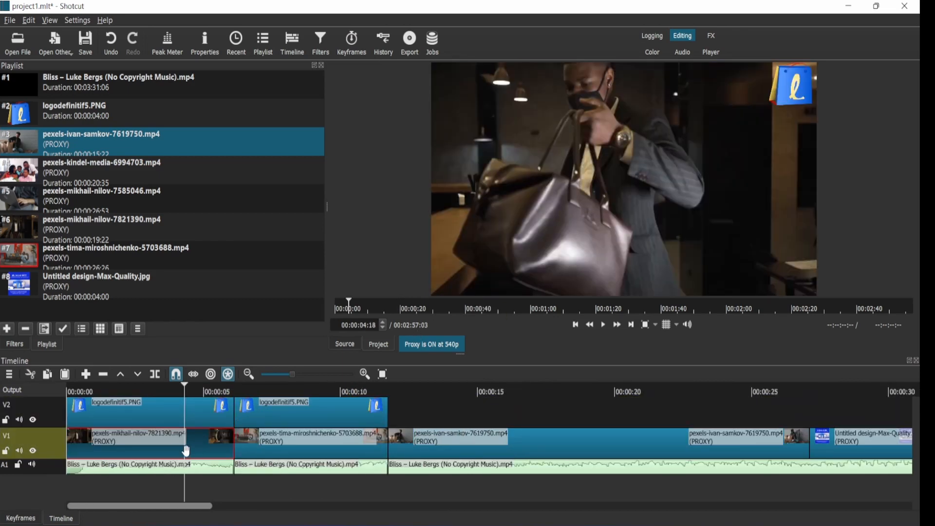
Step: Add a Contrast filter to the first V1 clip and lower its level slightly
{"action": "left_click", "coordinate": [9, 329]}
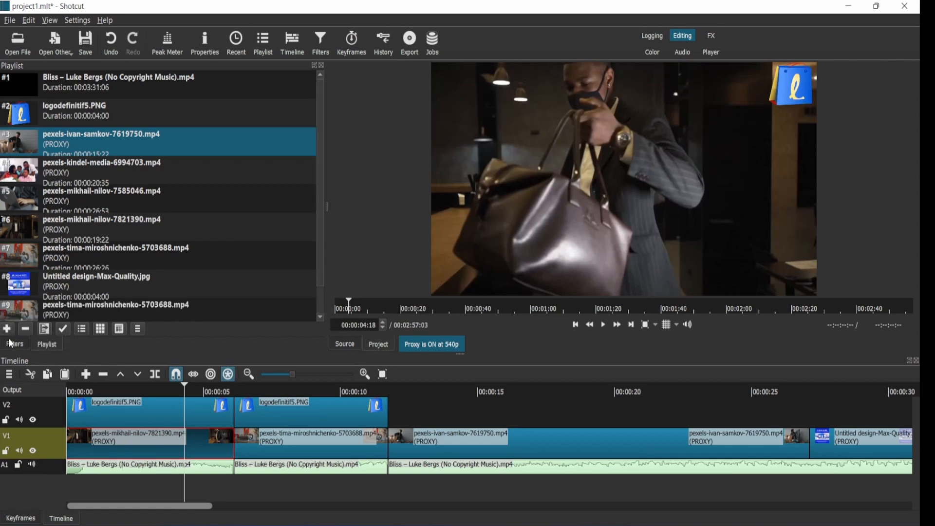
{"action": "left_click", "coordinate": [14, 345]}
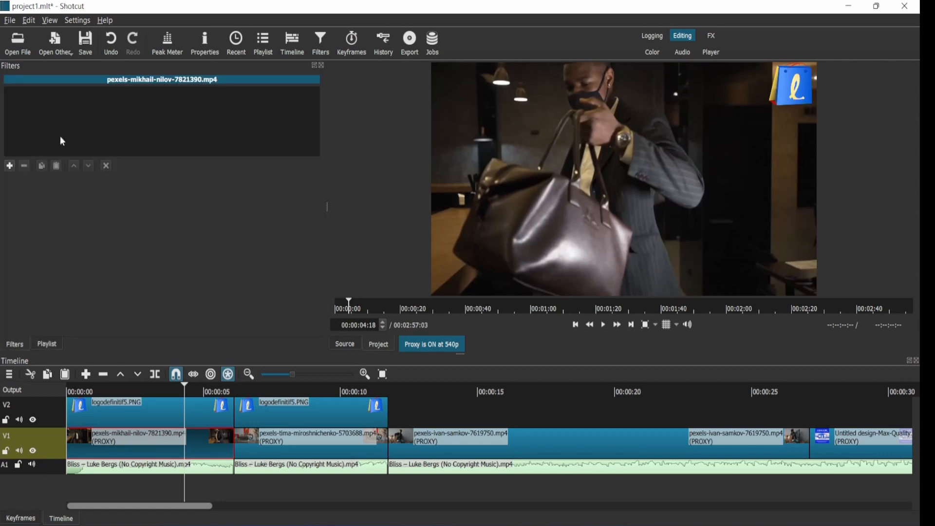
{"action": "left_click", "coordinate": [10, 167]}
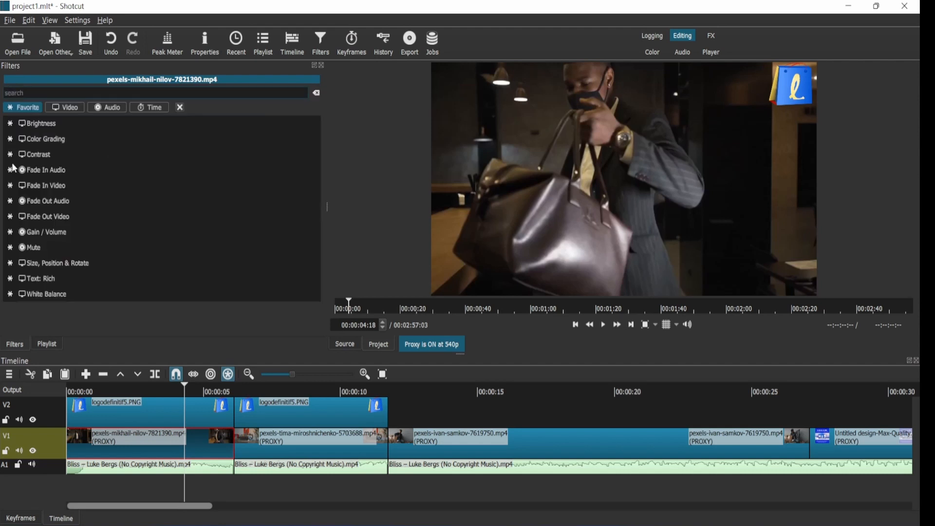
{"action": "left_click", "coordinate": [44, 162]}
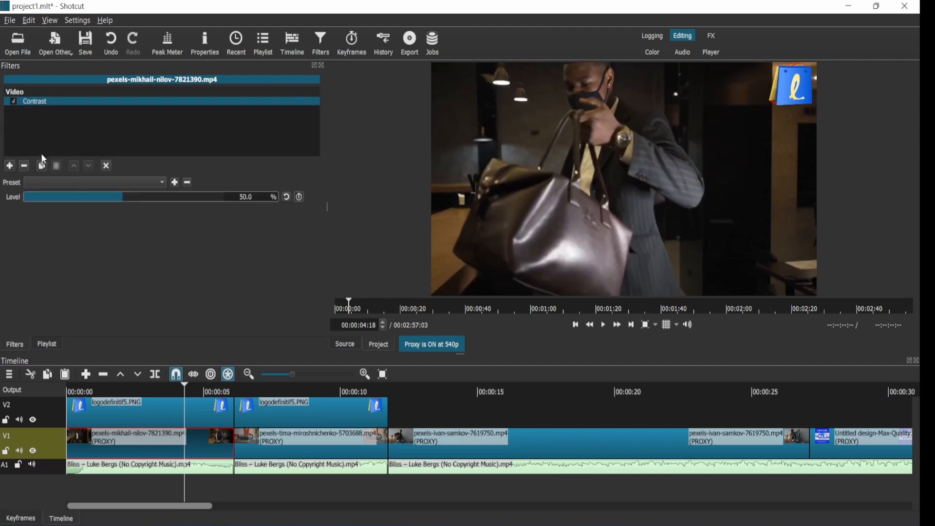
{"action": "mouse_move", "coordinate": [74, 199]}
{"action": "left_mouse_down"}
{"action": "mouse_move", "coordinate": [42, 189]}
{"action": "mouse_move", "coordinate": [59, 190]}
{"action": "left_mouse_up"}
Step: Add a Color Grading filter to the same clip and shift the midtones wheel toward blue, about R -50%
{"action": "left_click", "coordinate": [10, 166]}
{"action": "left_click", "coordinate": [43, 152]}
{"action": "left_click_drag", "start_coordinate": [148, 254], "coordinate": [167, 260]}
Step: Play the timeline from the start to preview the color-graded clip
{"action": "left_click", "coordinate": [72, 388]}
{"action": "left_click", "coordinate": [604, 326]}
{"action": "left_click", "coordinate": [607, 331]}
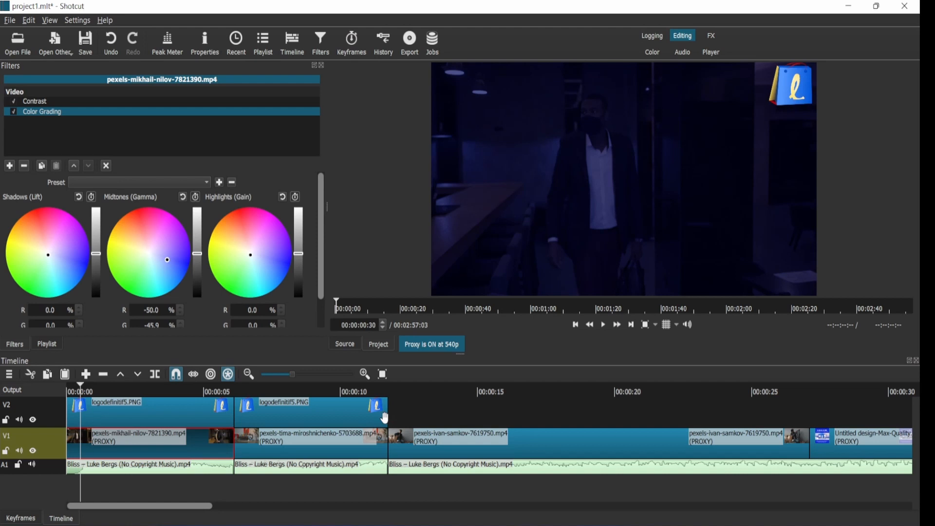
Step: Add a Gain / Volume filter to the first music clip and set its level to -8.5 dB
{"action": "left_click", "coordinate": [135, 466]}
{"action": "left_click", "coordinate": [10, 165]}
{"action": "left_click", "coordinate": [39, 232]}
{"action": "left_click", "coordinate": [155, 197]}
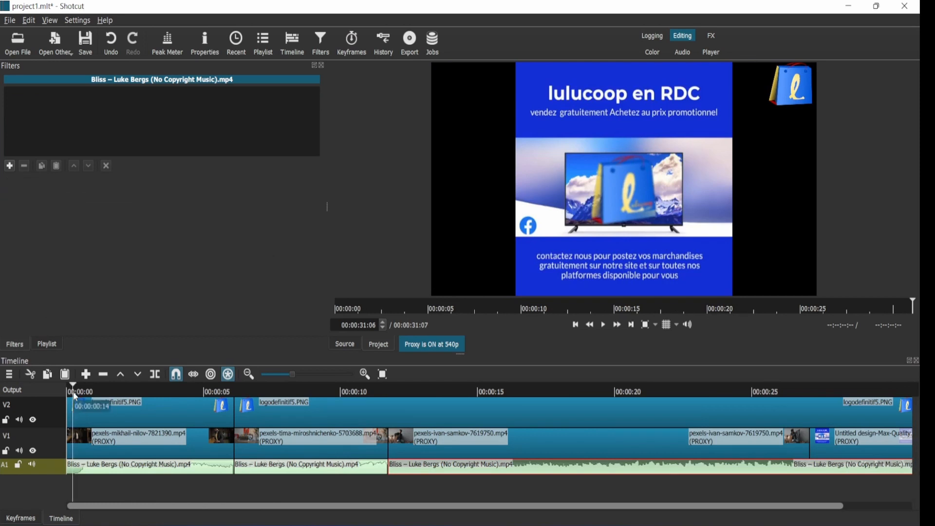
Step: Overlap the second, third and last V1 clips onto their preceding clips to create crossfade transitions
{"action": "left_click", "coordinate": [73, 393]}
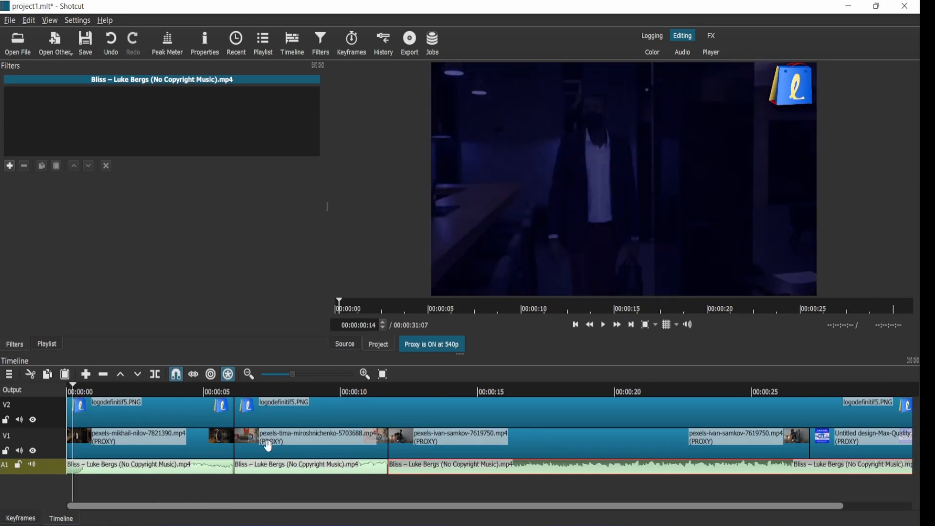
{"action": "left_click", "coordinate": [268, 450]}
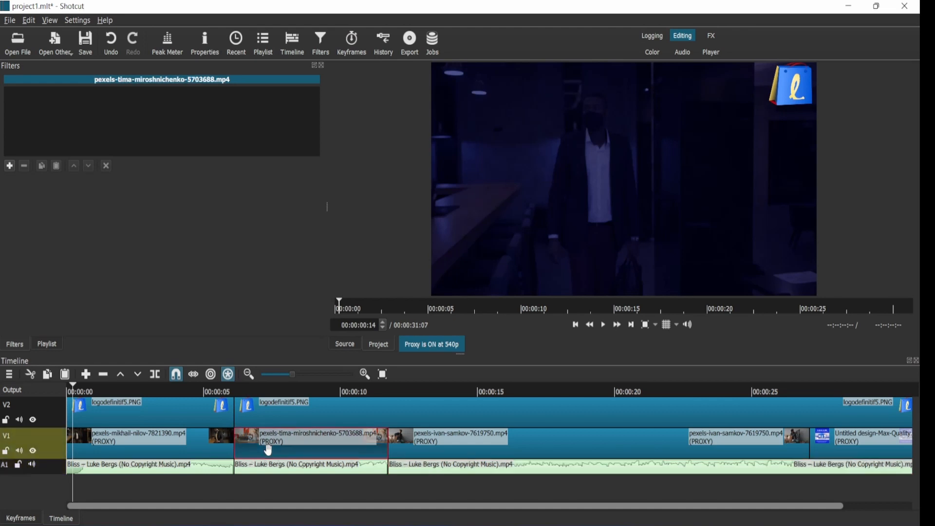
{"action": "left_click_drag", "start_coordinate": [269, 450], "coordinate": [249, 449]}
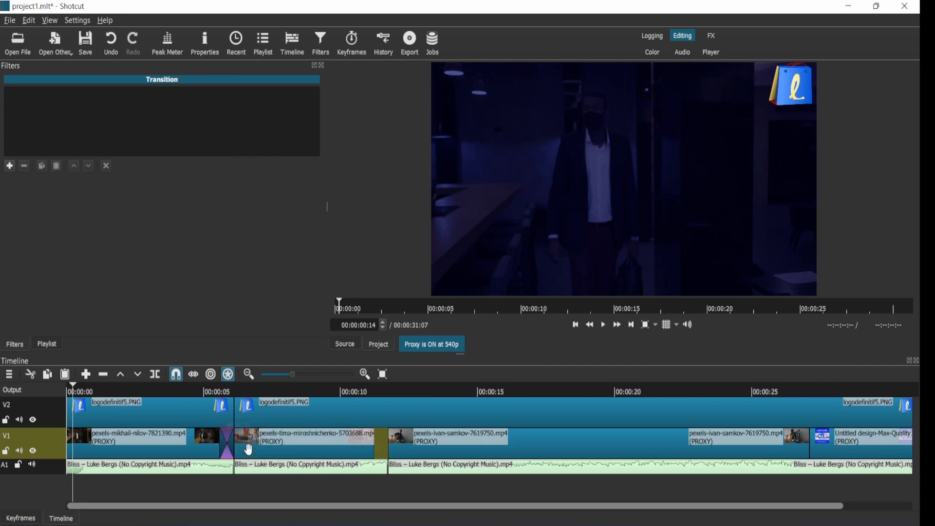
{"action": "left_click_drag", "start_coordinate": [477, 444], "coordinate": [413, 445]}
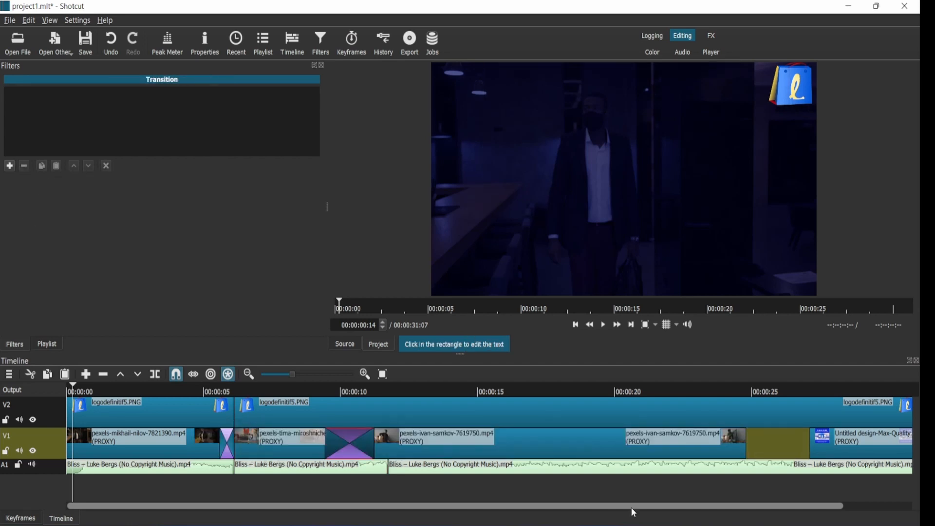
{"action": "scroll", "coordinate": [584, 455], "scroll_direction": "right", "scroll_amount": 2}
{"action": "left_click_drag", "start_coordinate": [757, 439], "coordinate": [667, 439]}
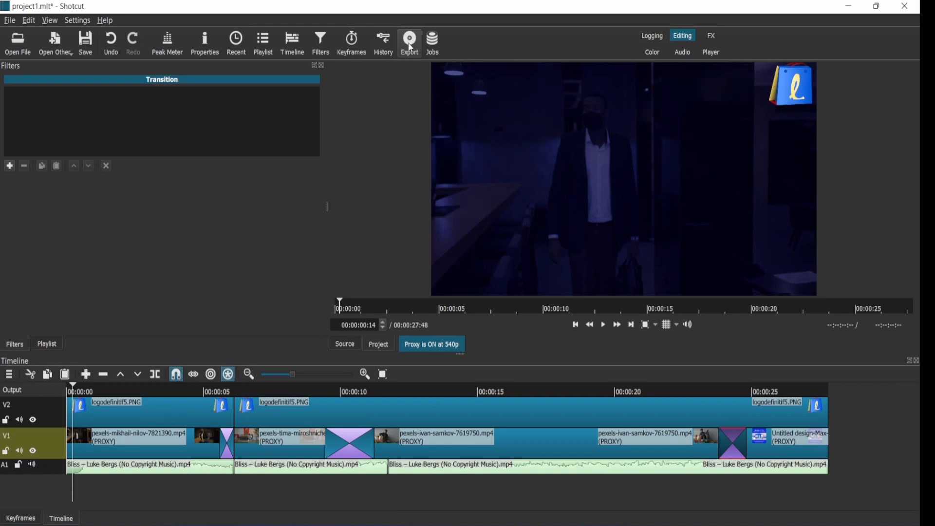
Step: Open the Export panel, choose the YouTube preset, and start exporting the timeline to a file
{"action": "left_click", "coordinate": [409, 48]}
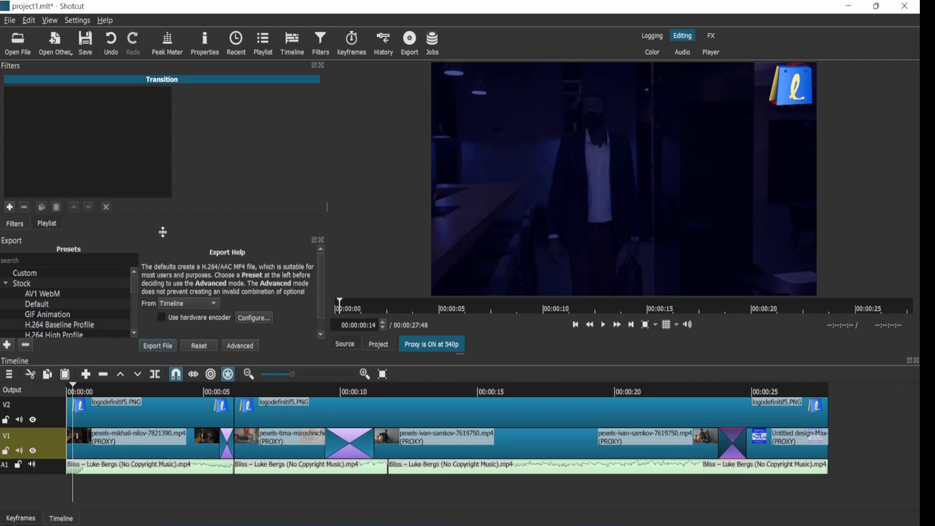
{"action": "left_click_drag", "start_coordinate": [162, 228], "coordinate": [171, 188]}
{"action": "mouse_move", "coordinate": [134, 285]}
{"action": "left_mouse_down"}
{"action": "mouse_move", "coordinate": [136, 322]}
{"action": "mouse_move", "coordinate": [136, 286]}
{"action": "left_mouse_up"}
{"action": "scroll", "coordinate": [134, 332], "scroll_direction": "down", "scroll_amount": 4}
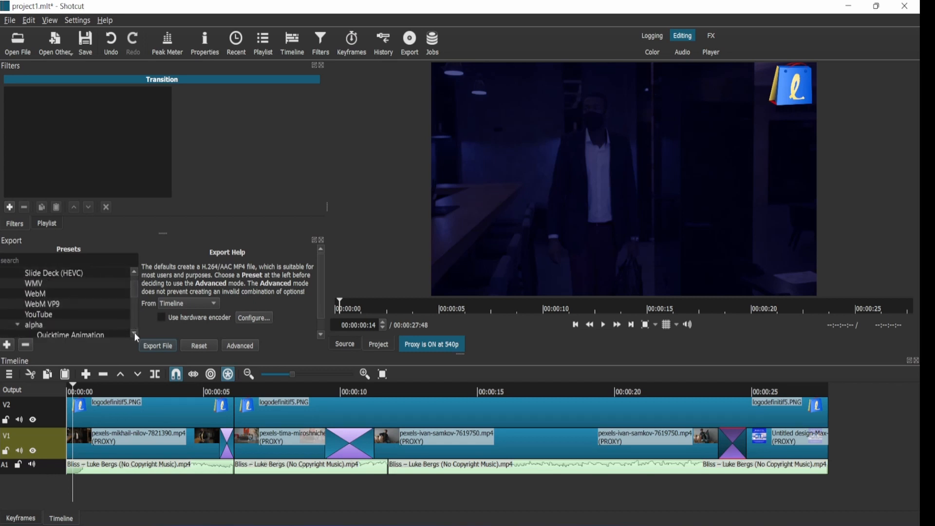
{"action": "left_click", "coordinate": [42, 315]}
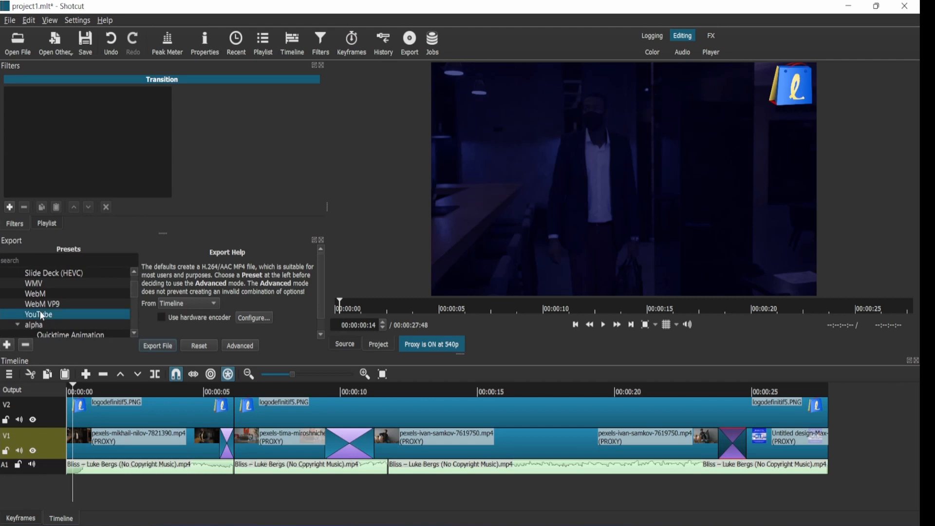
{"action": "left_click", "coordinate": [164, 345]}
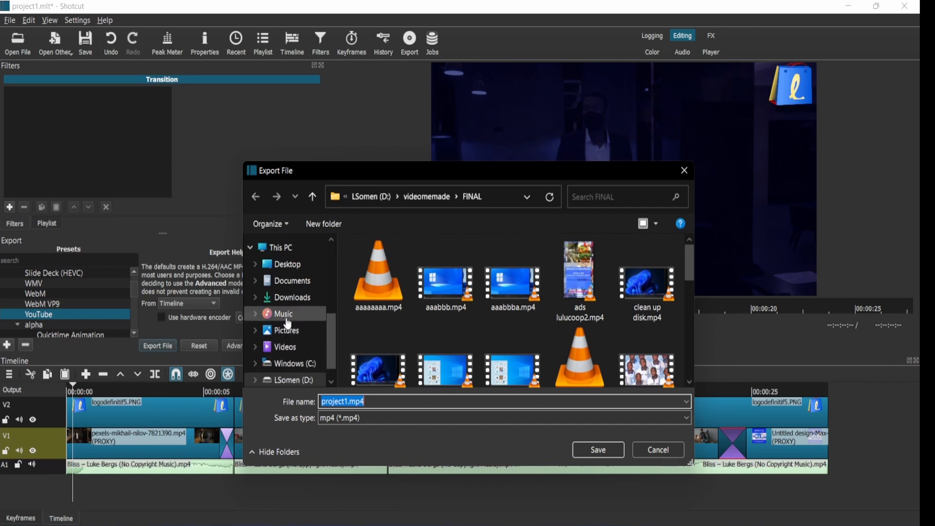
Step: Save the export as project1.mp4 in the Videos folder
{"action": "left_click", "coordinate": [286, 348]}
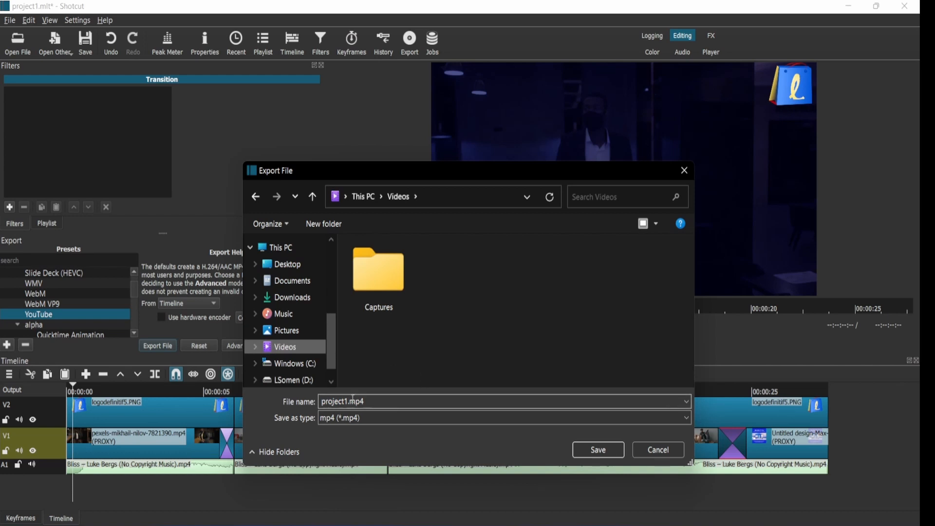
{"action": "left_click", "coordinate": [348, 401]}
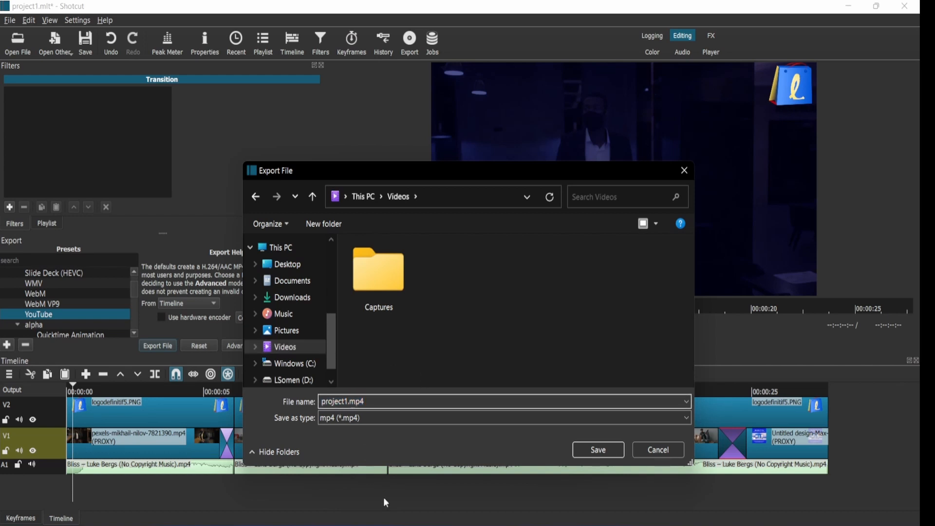
{"action": "left_click", "coordinate": [612, 449]}
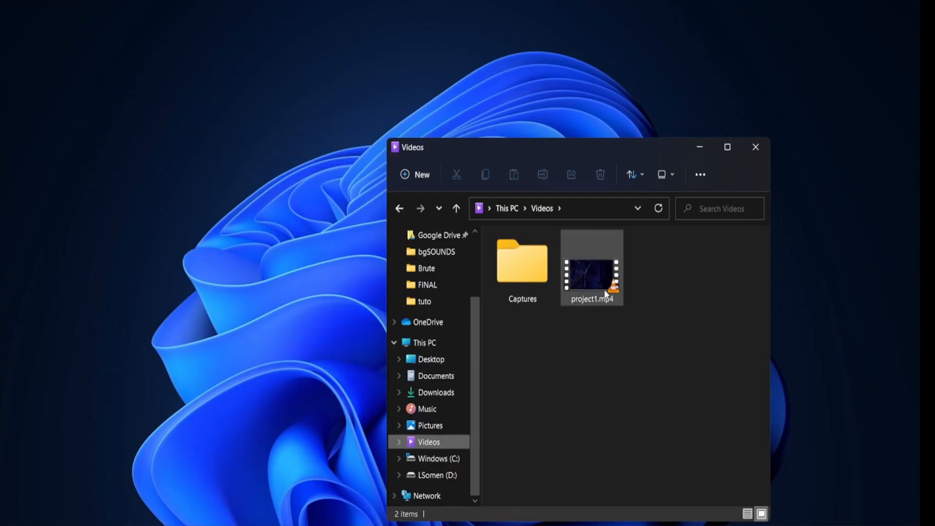
{"action": "left_click", "coordinate": [606, 294]}
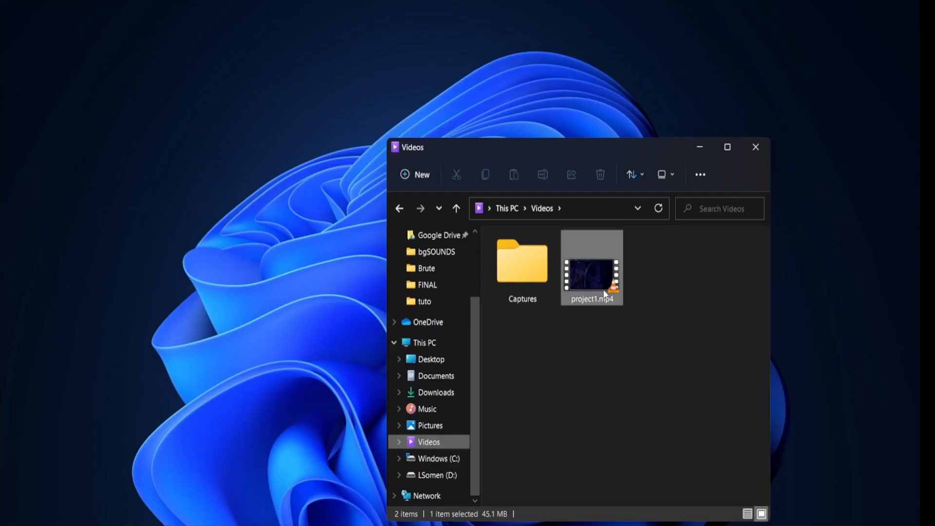